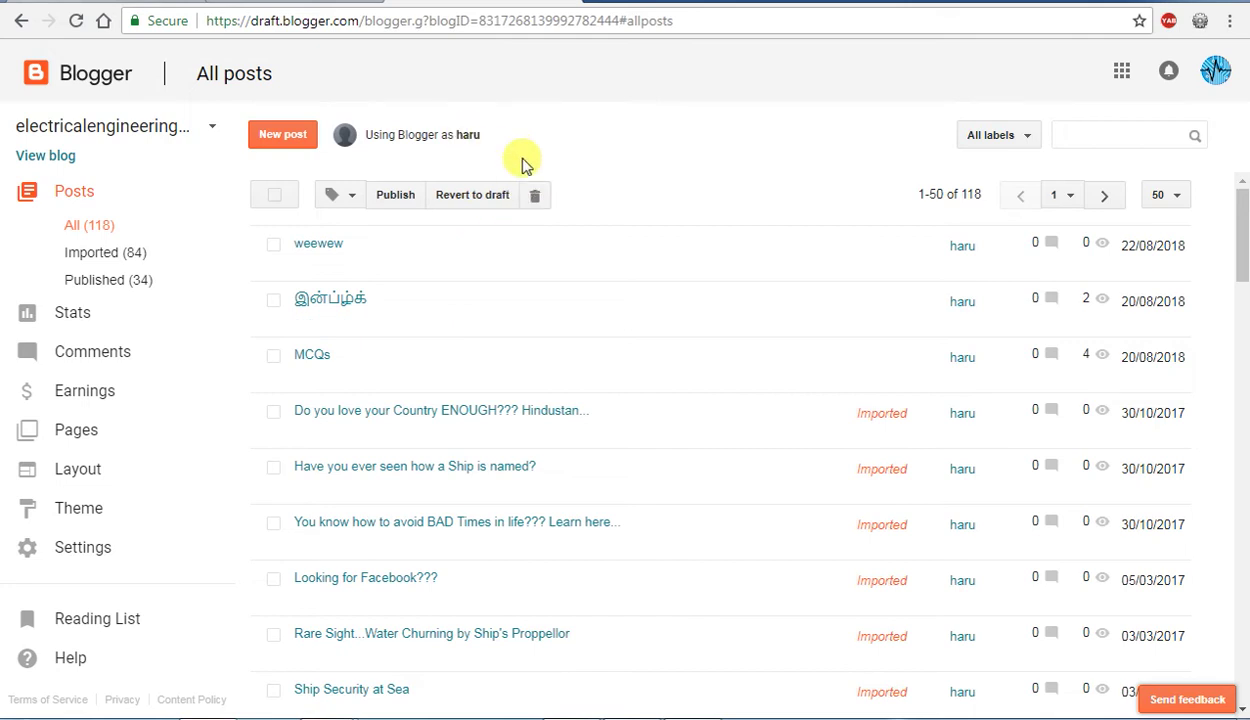
Switch to the YouTube page of the Vettaiyaadu Vilaiyaadu movie and examine its player, description and suggested videos.
key(ctrl+Tab)
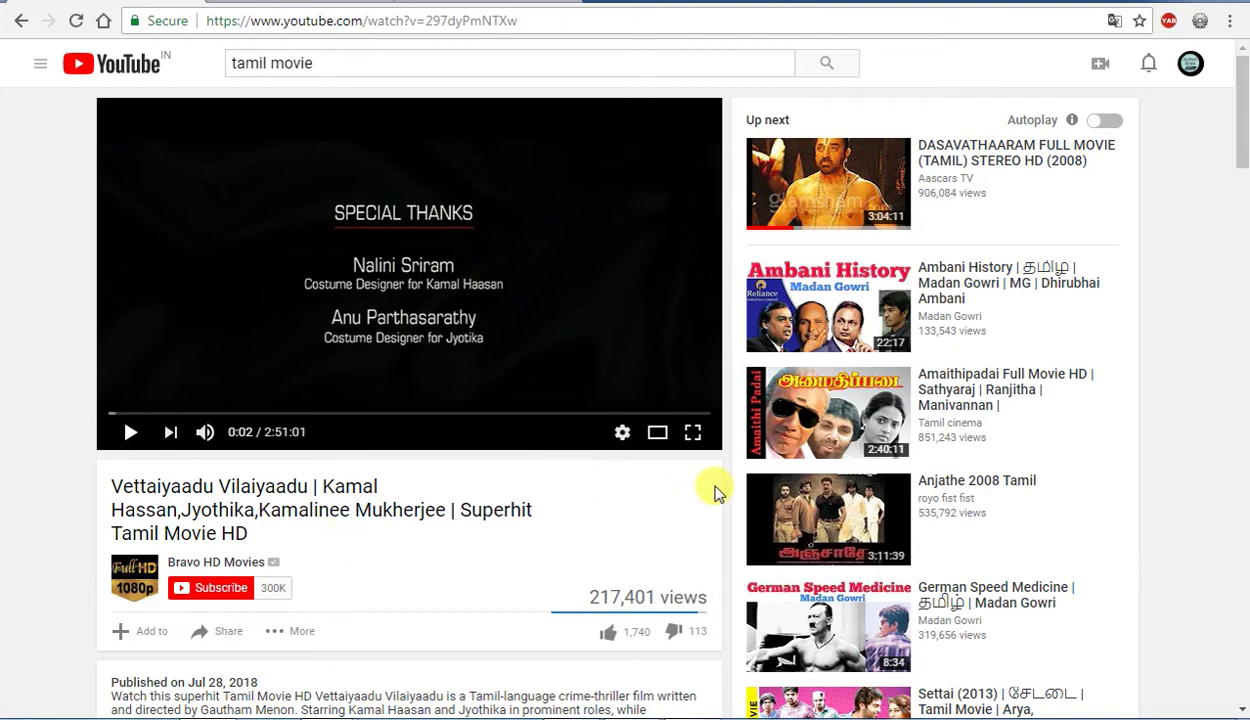
scroll(935, 363, down, 5)
scroll(908, 390, up, 2)
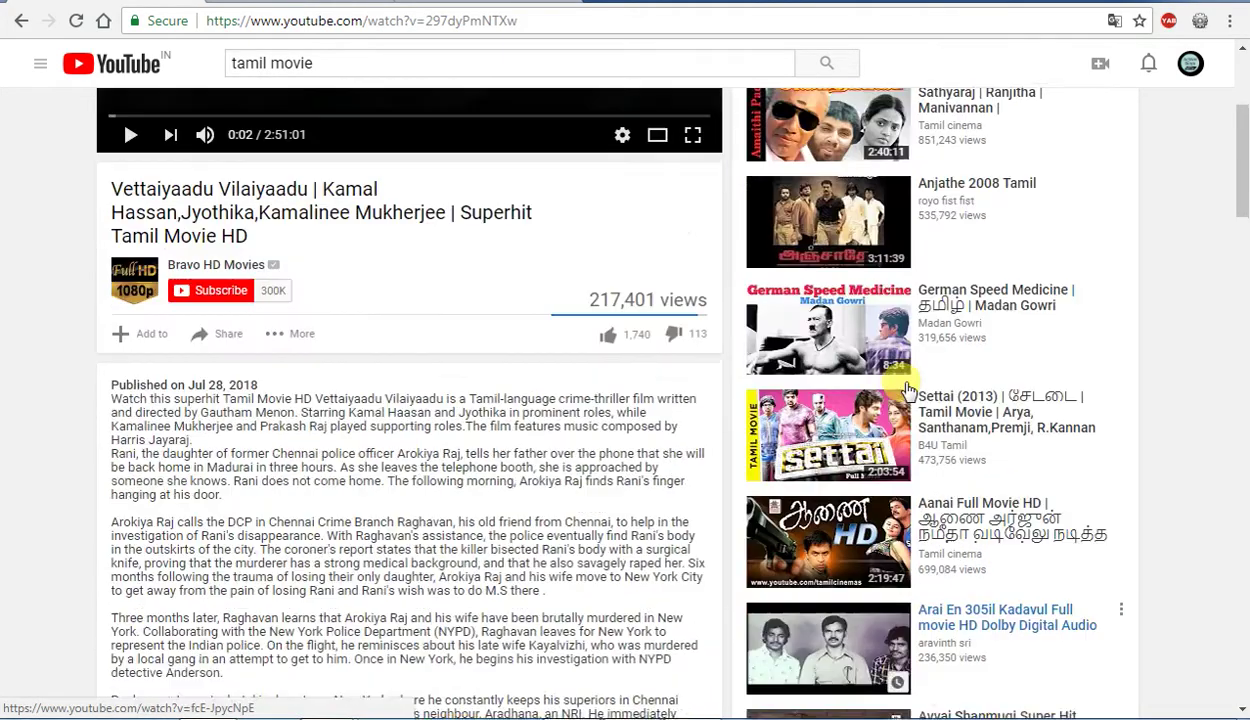
scroll(908, 390, up, 3)
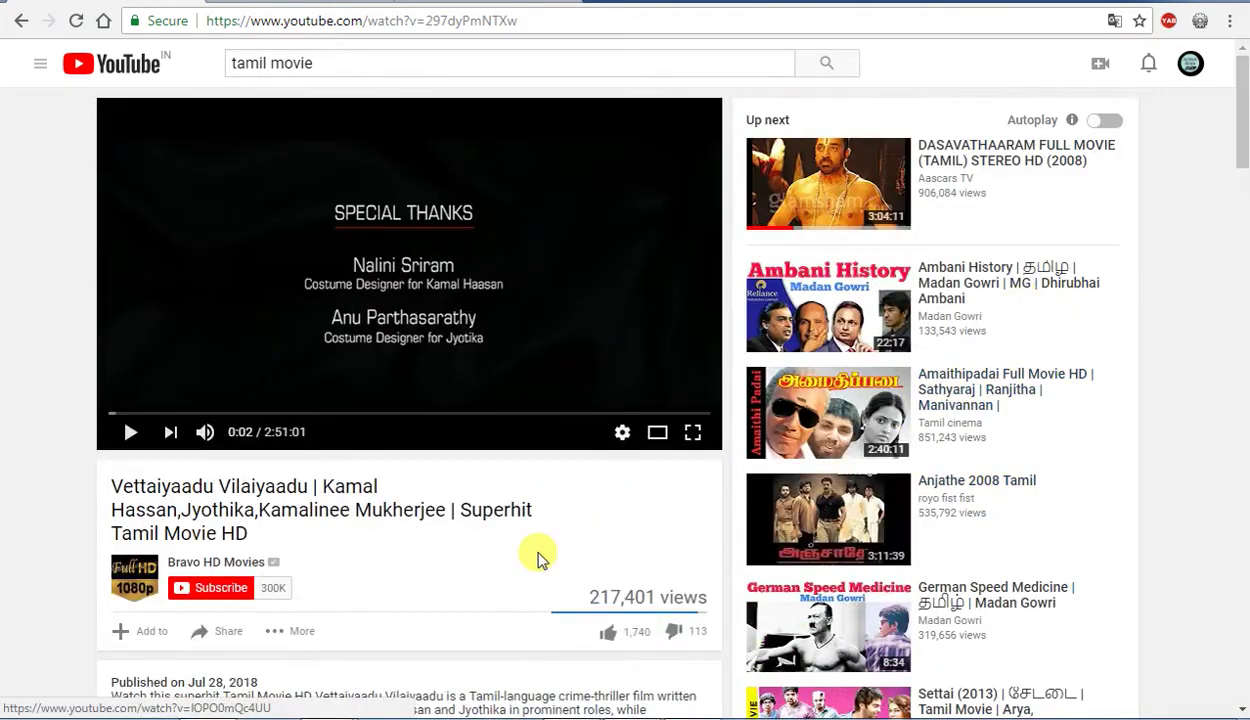
scroll(535, 558, down, 2)
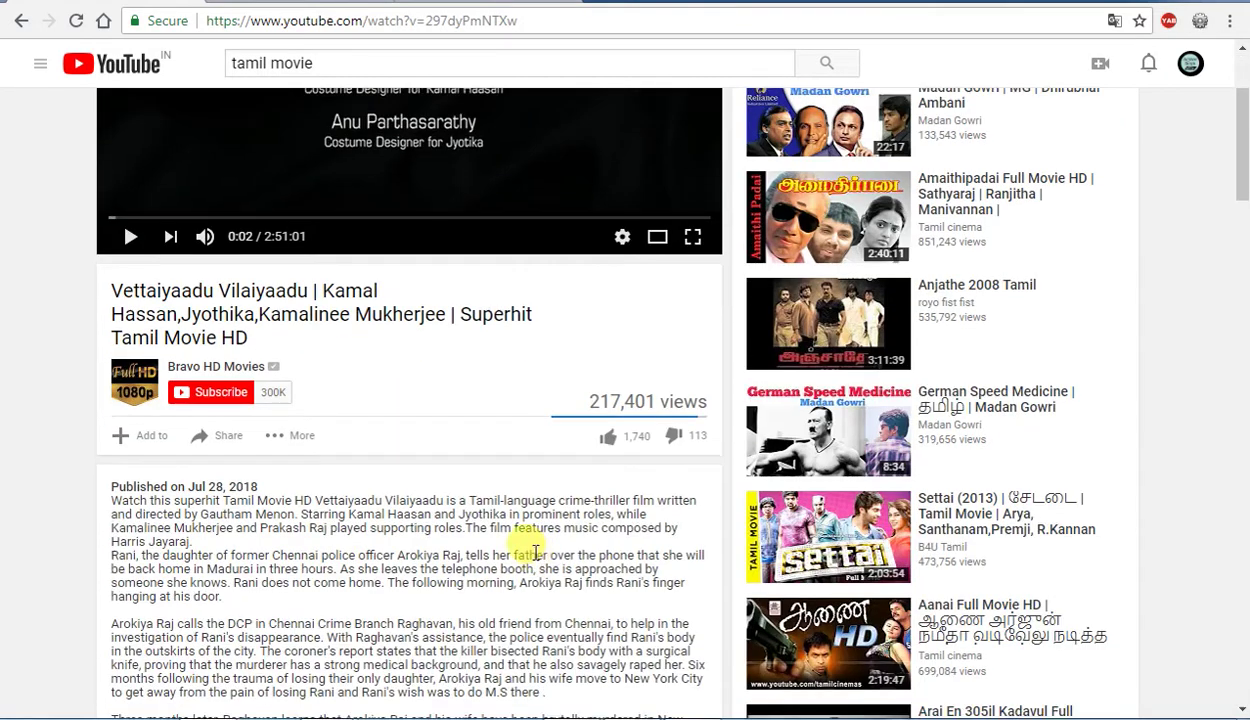
scroll(535, 553, up, 2)
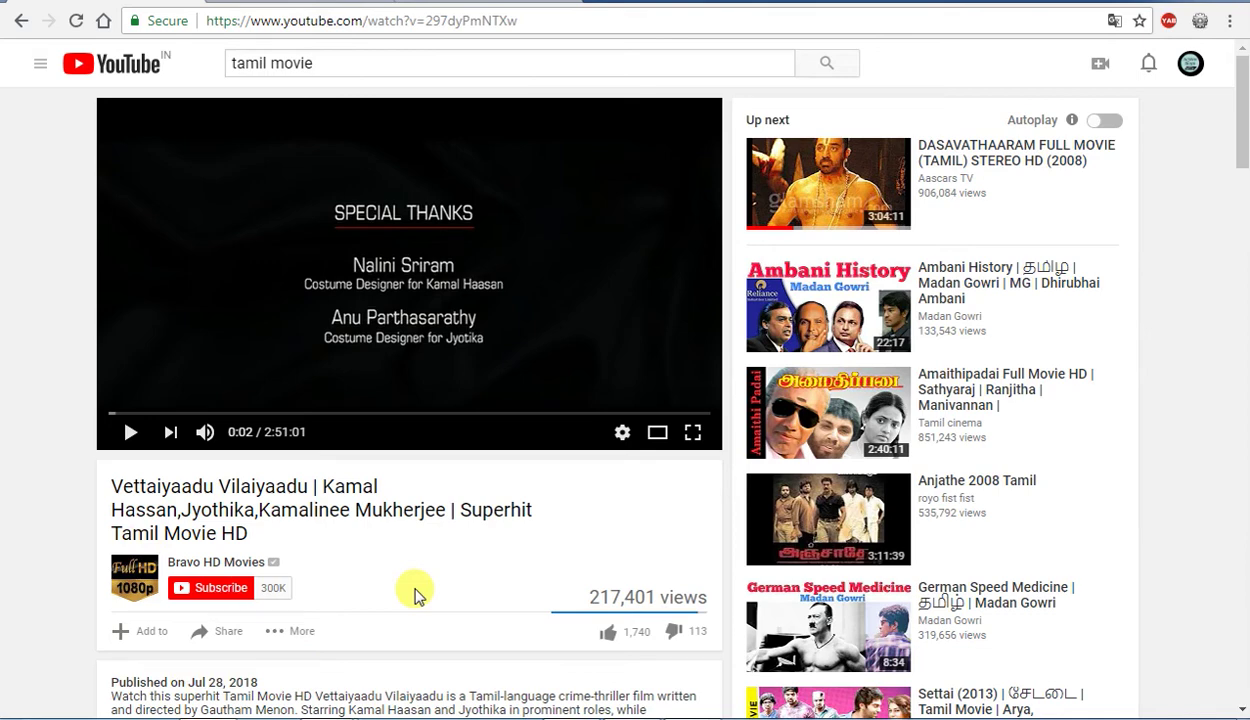
scroll(417, 594, down, 2)
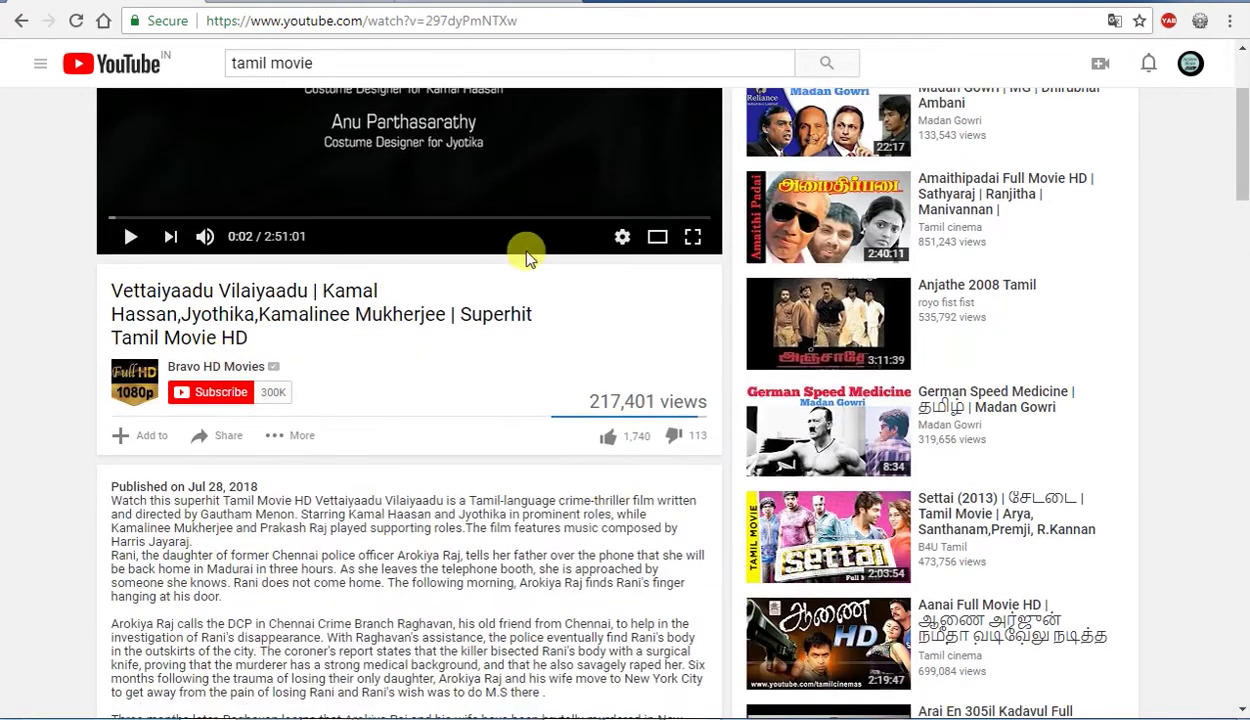
scroll(455, 383, up, 1)
scroll(455, 383, up, 1)
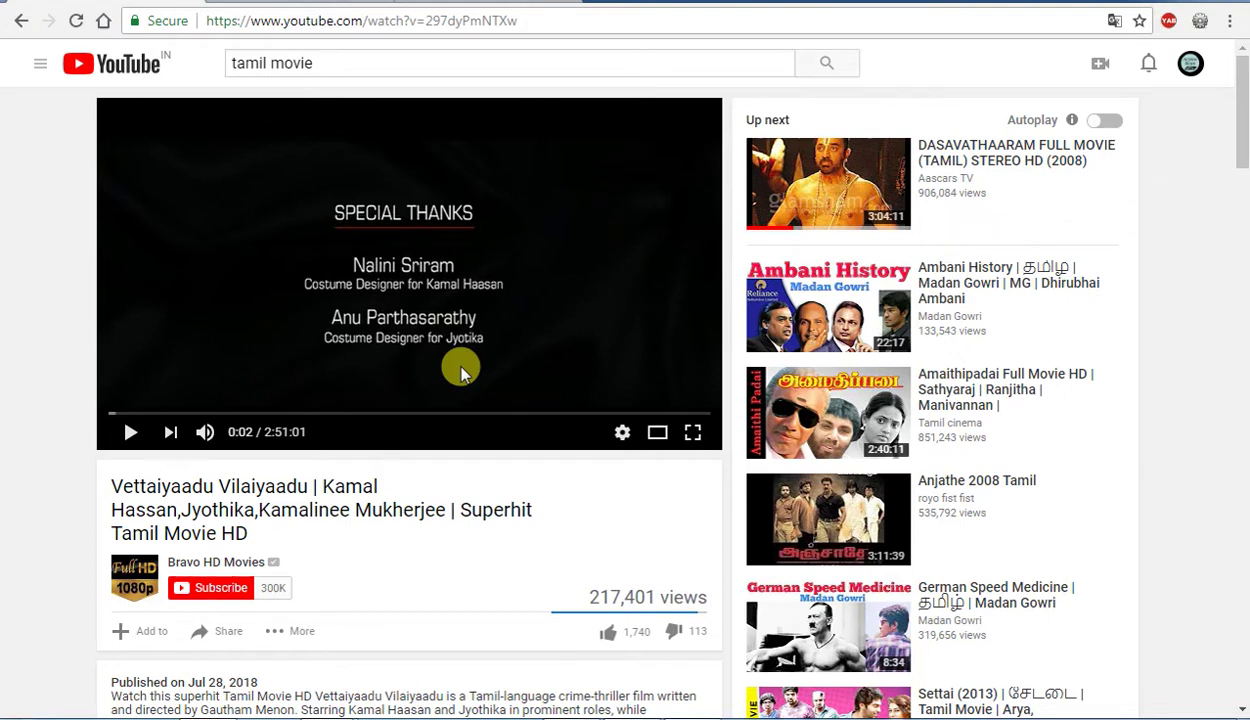
Play the movie from near its end through to the finish and examine the suggested videos shown in the player.
click(704, 414)
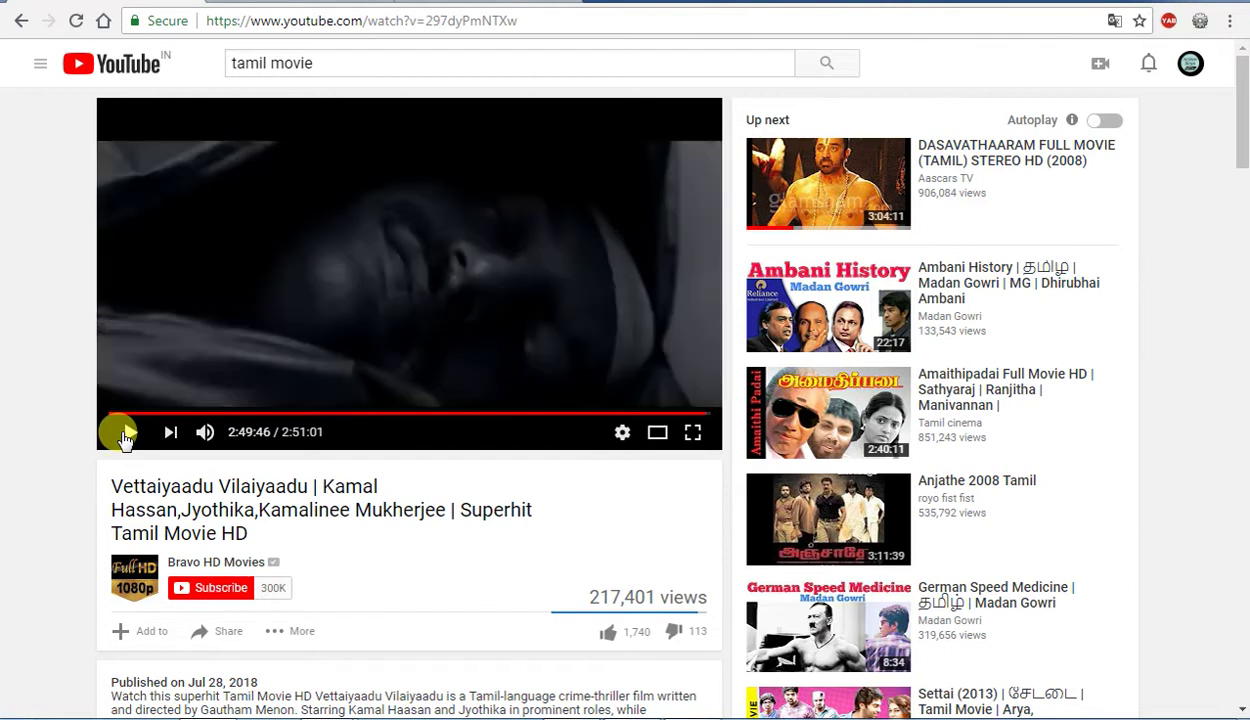
click(124, 437)
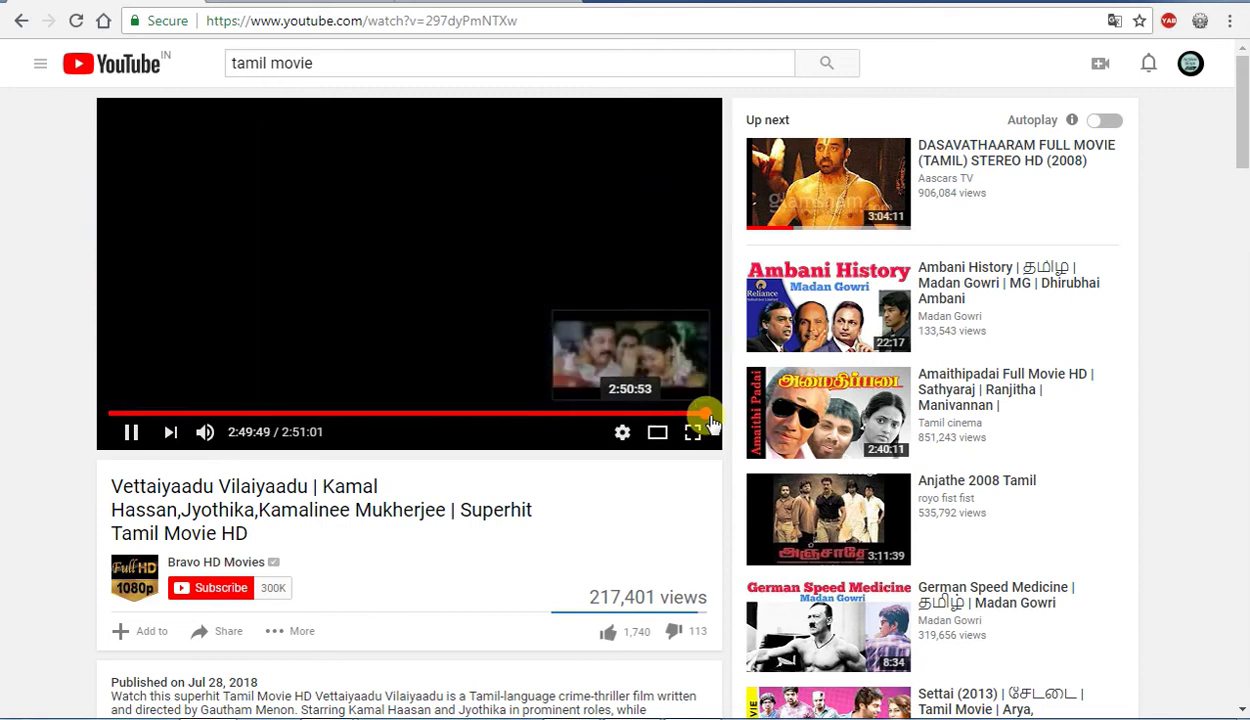
drag(708, 418, 689, 424)
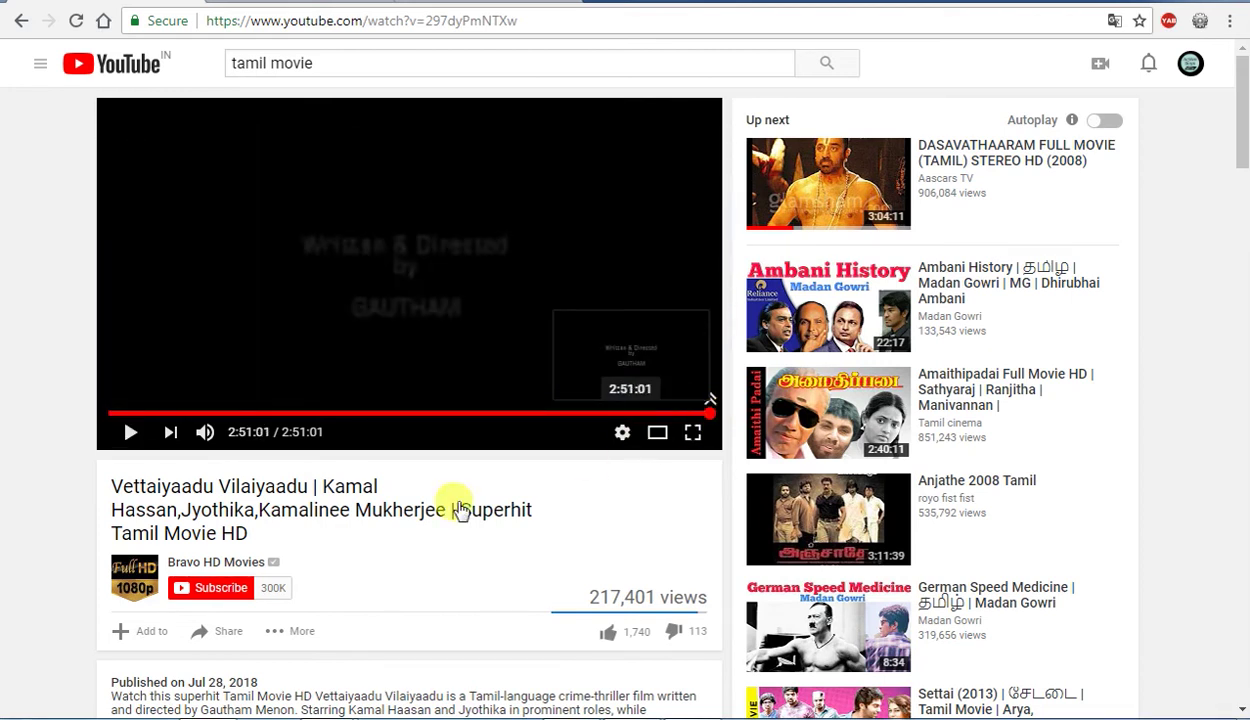
click(603, 403)
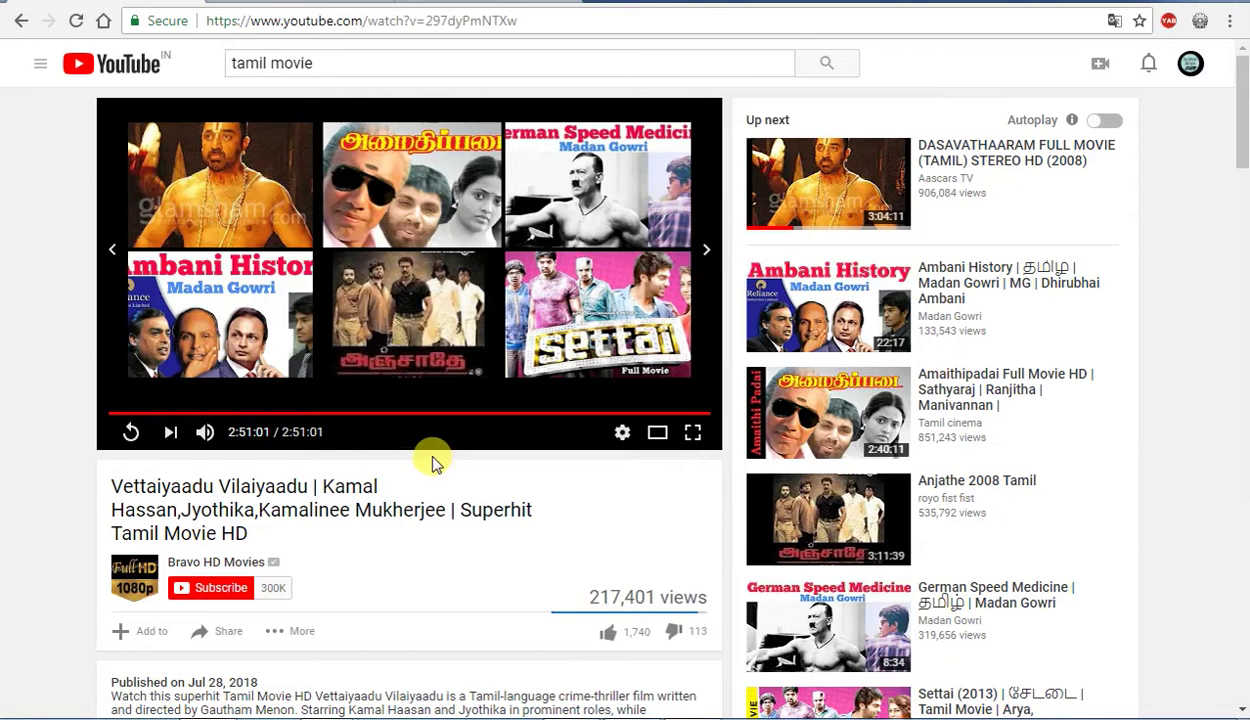
scroll(432, 458, down, 1)
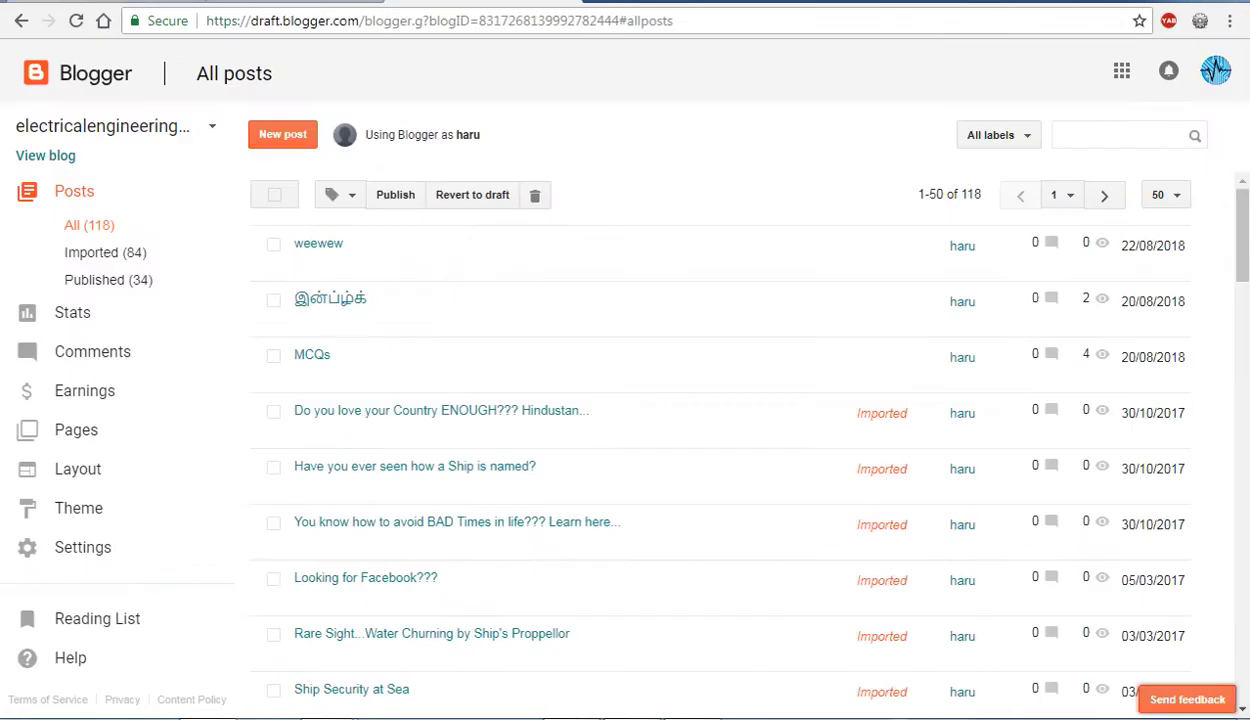
Create a new post in Blogger and delete the default code in its HTML view.
click(281, 138)
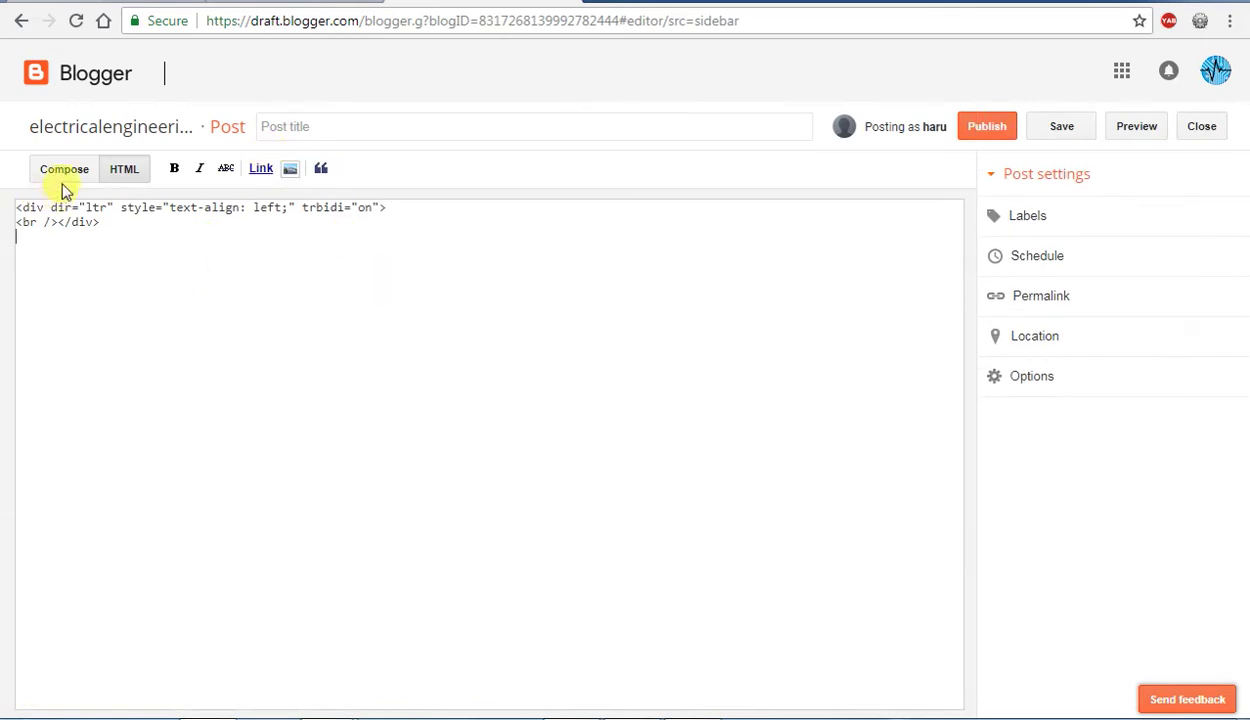
click(62, 171)
click(252, 270)
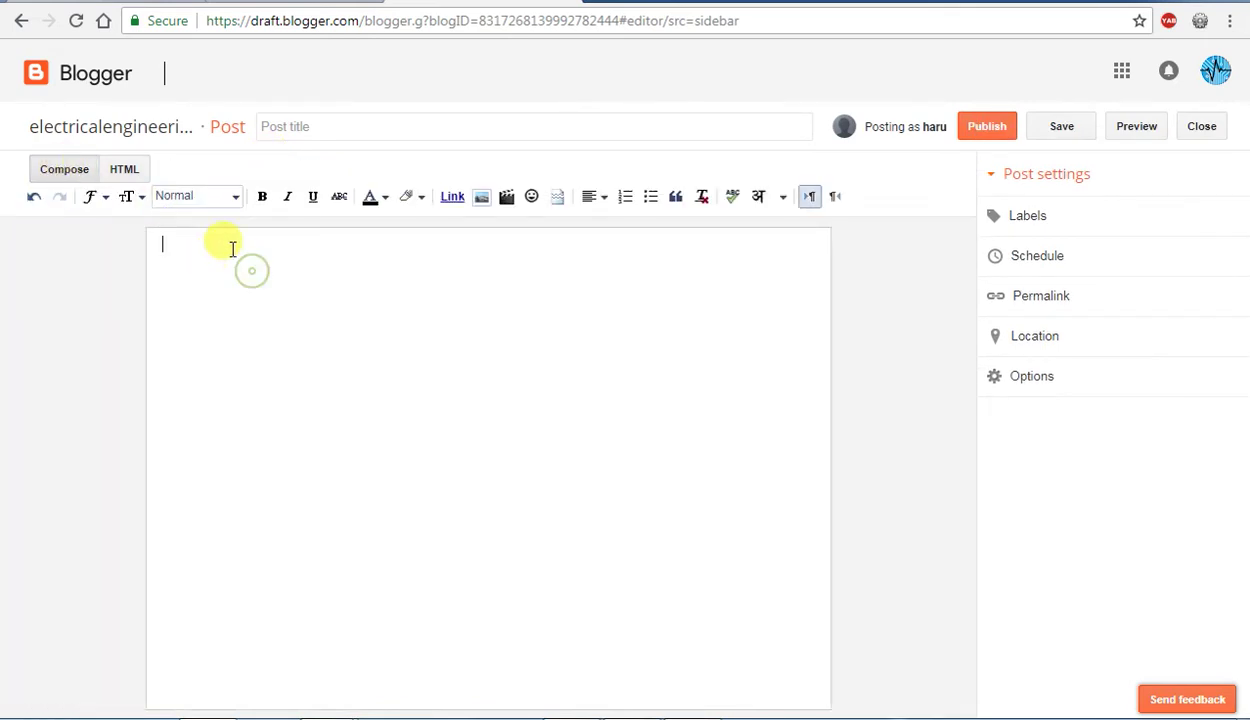
click(124, 172)
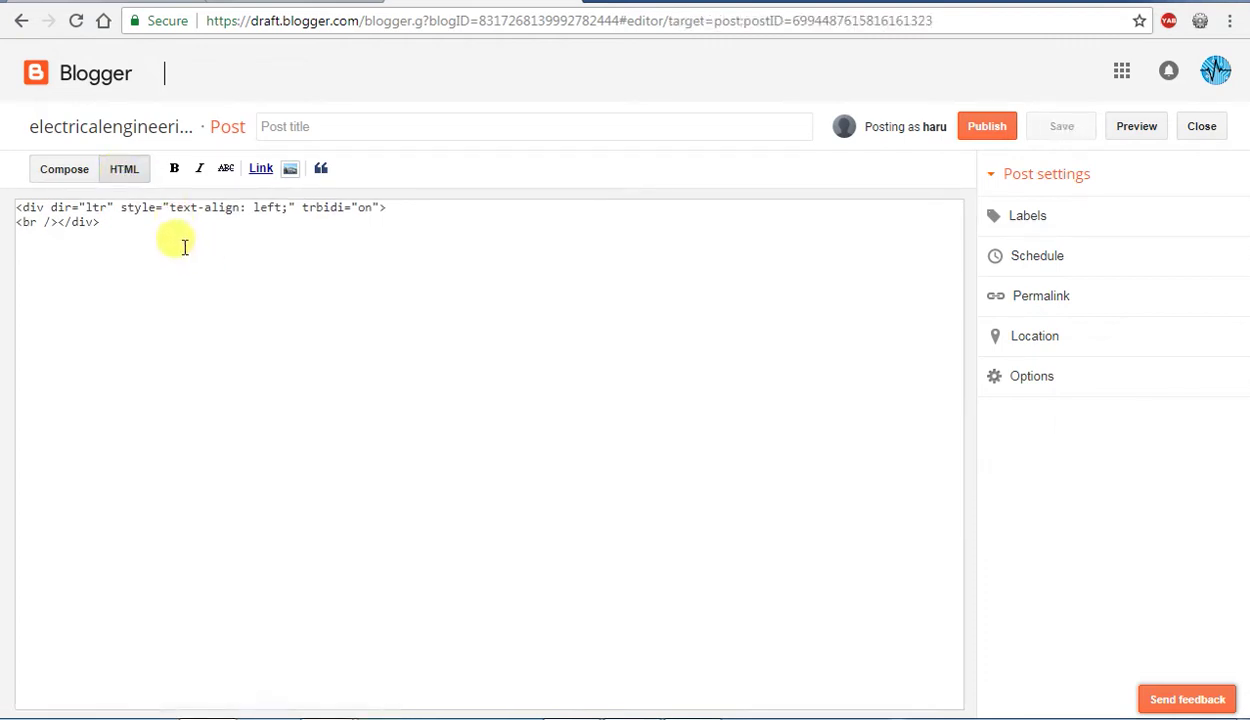
drag(184, 247, 4, 193)
key(BackSpace)
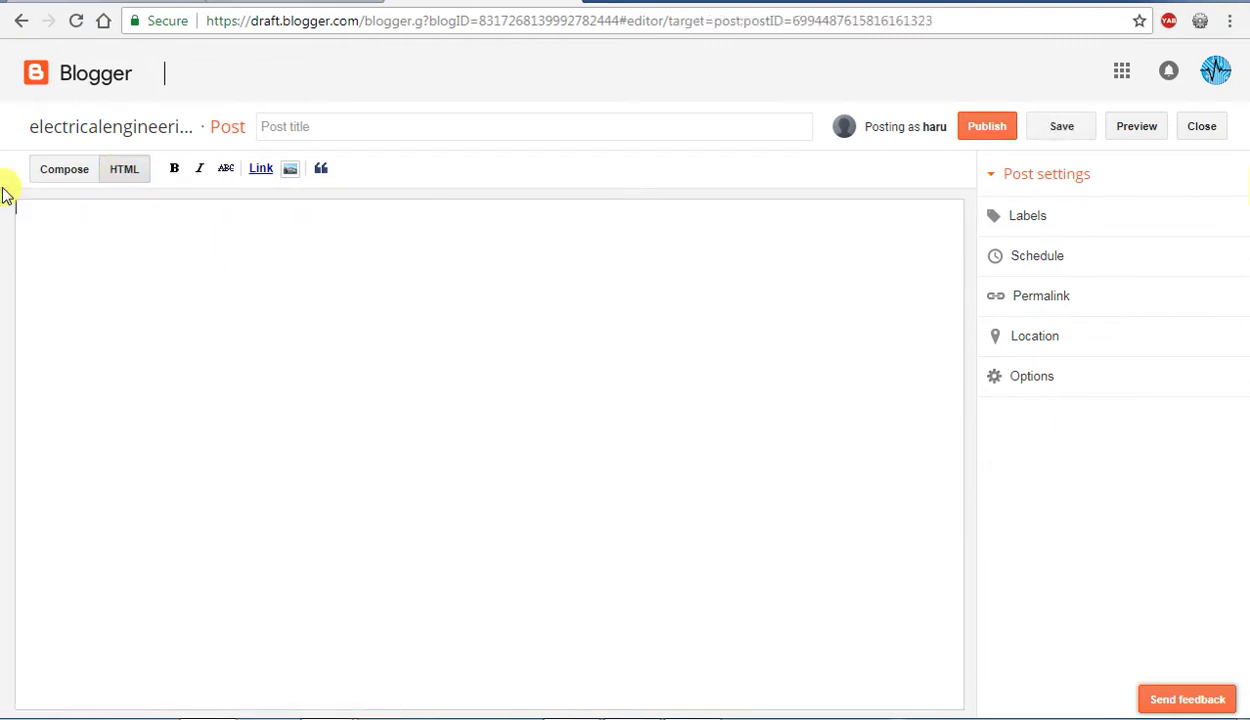
Switch back to YouTube and copy the movie's embed iframe code from its sharing options.
click(80, 5)
scroll(311, 442, up, 1)
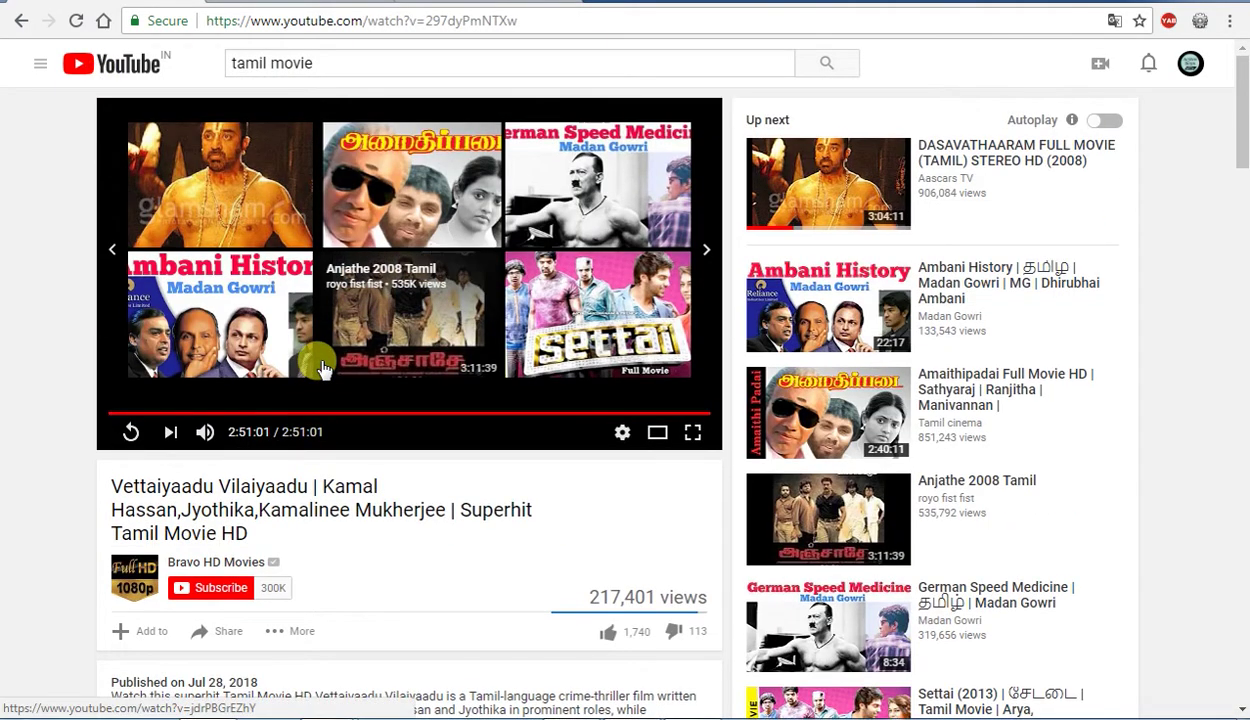
scroll(300, 520, down, 2)
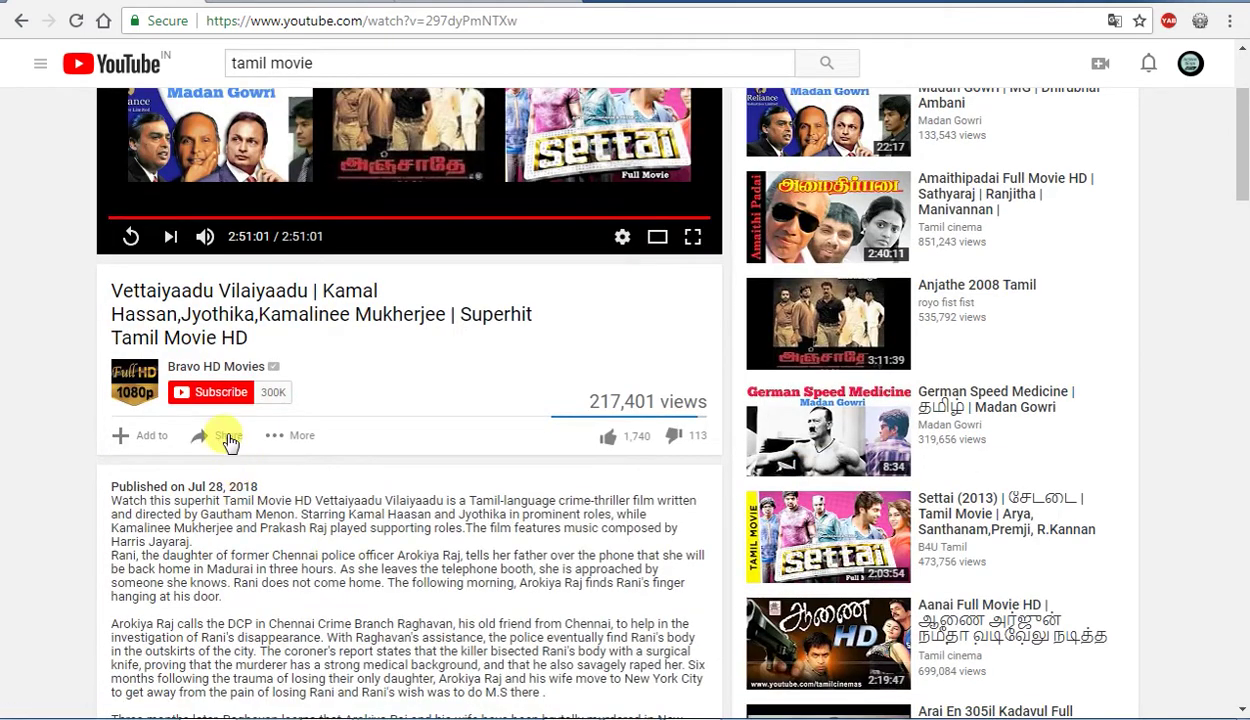
click(224, 437)
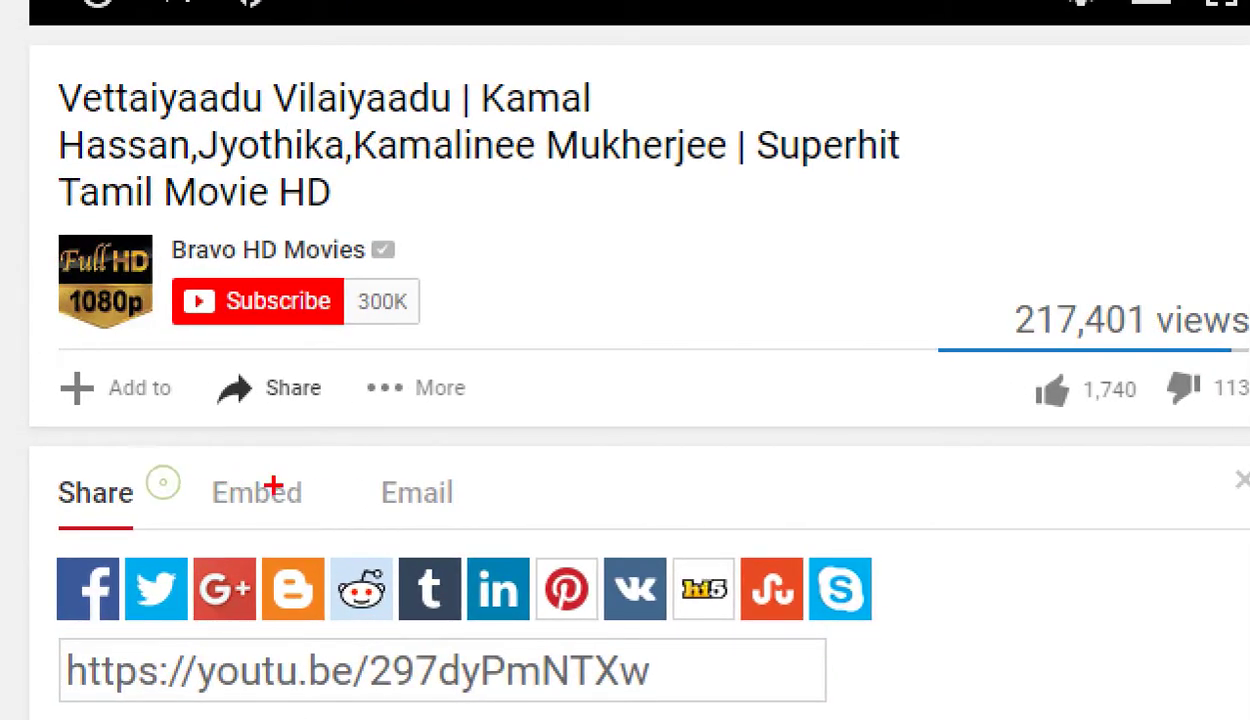
drag(326, 465, 181, 502)
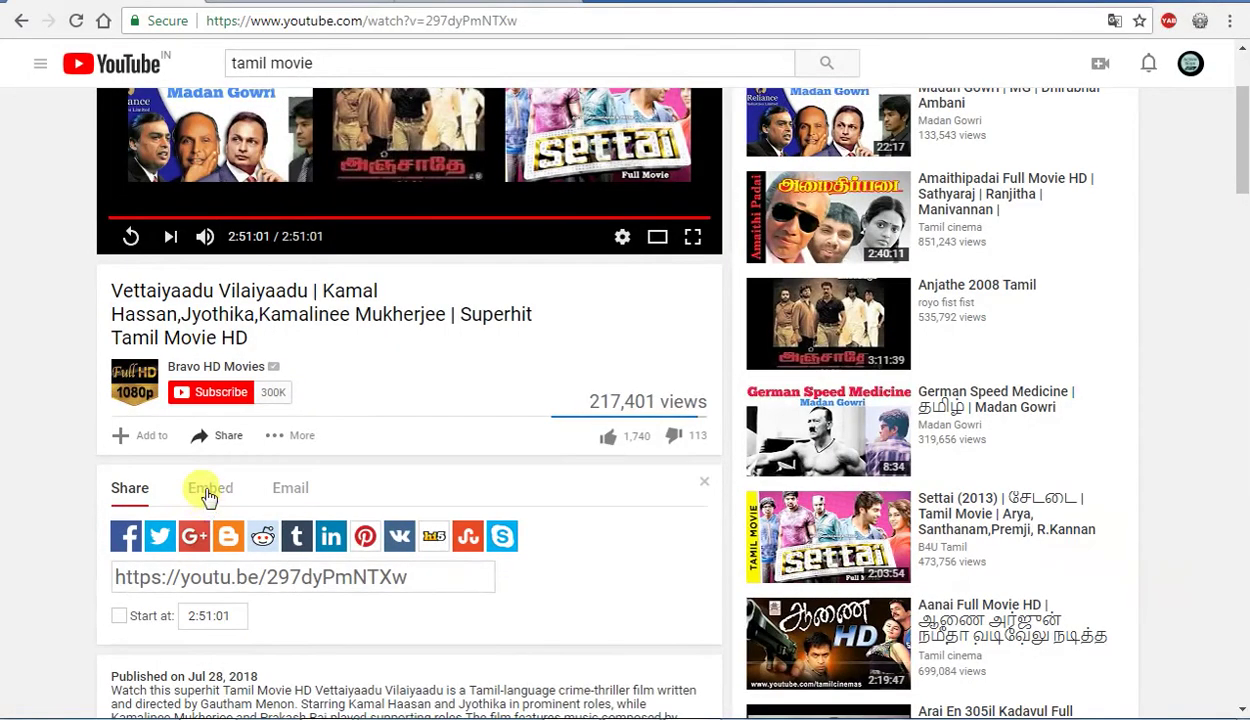
click(252, 494)
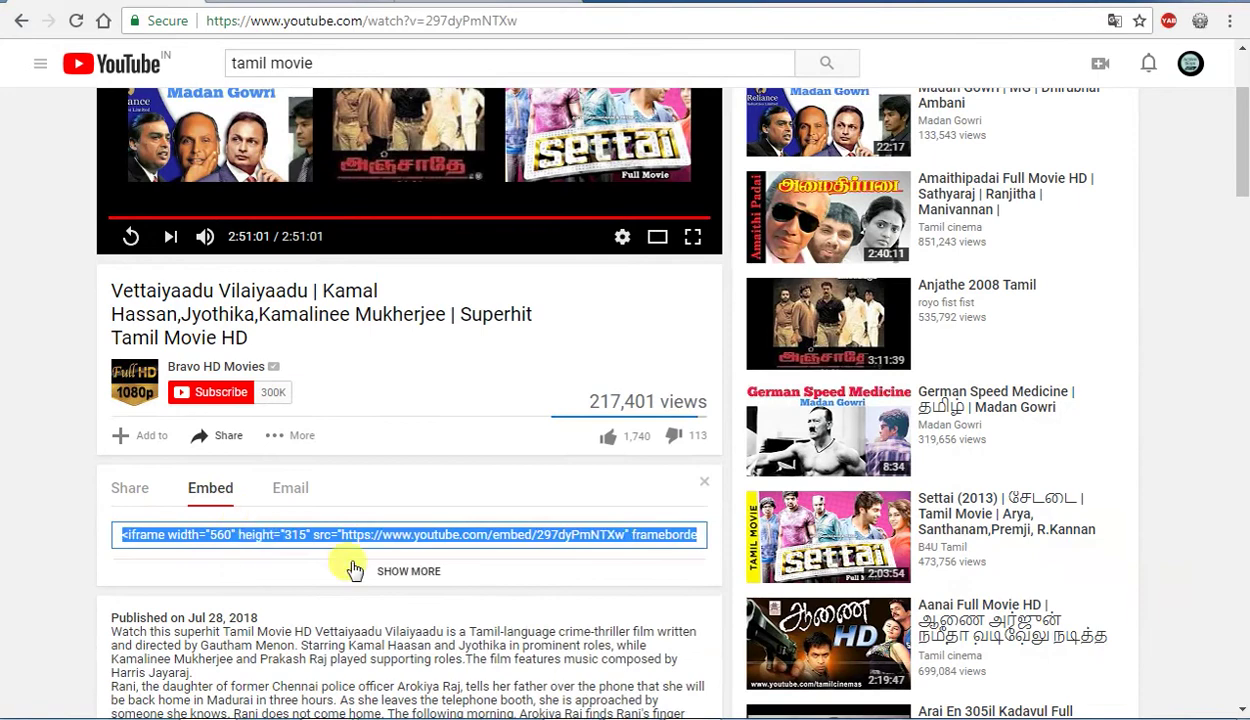
scroll(355, 570, down, 1)
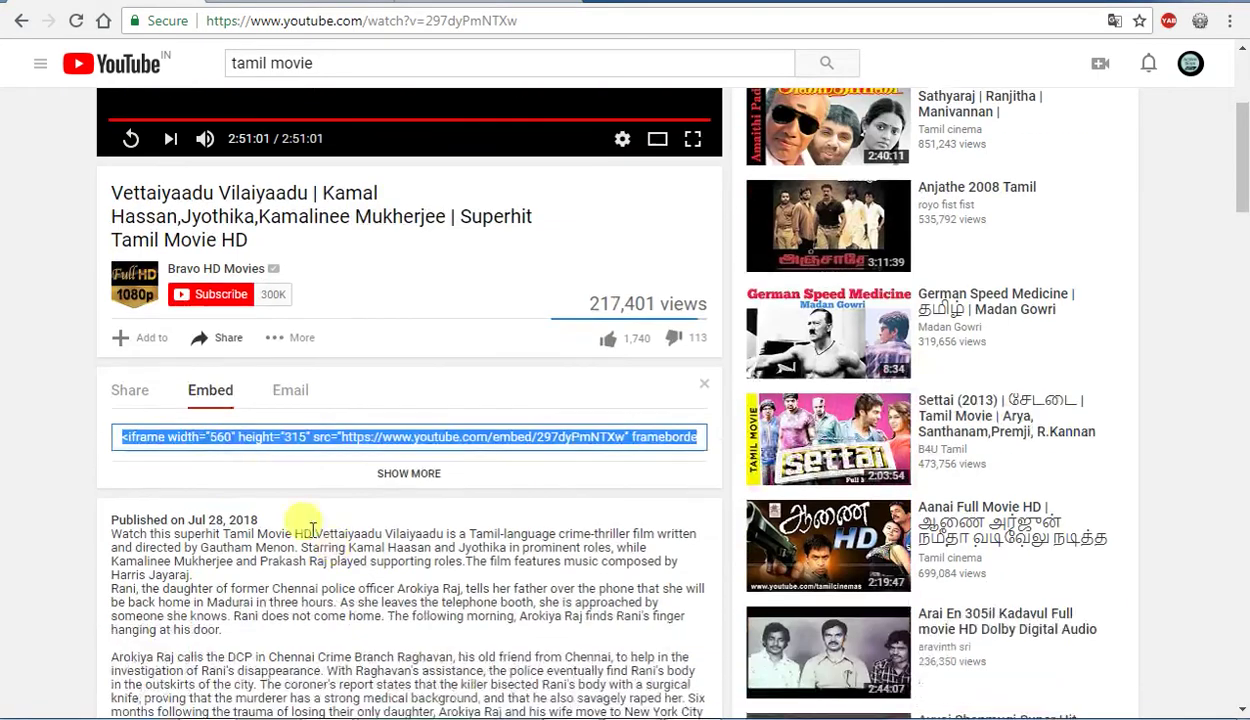
right_click(347, 434)
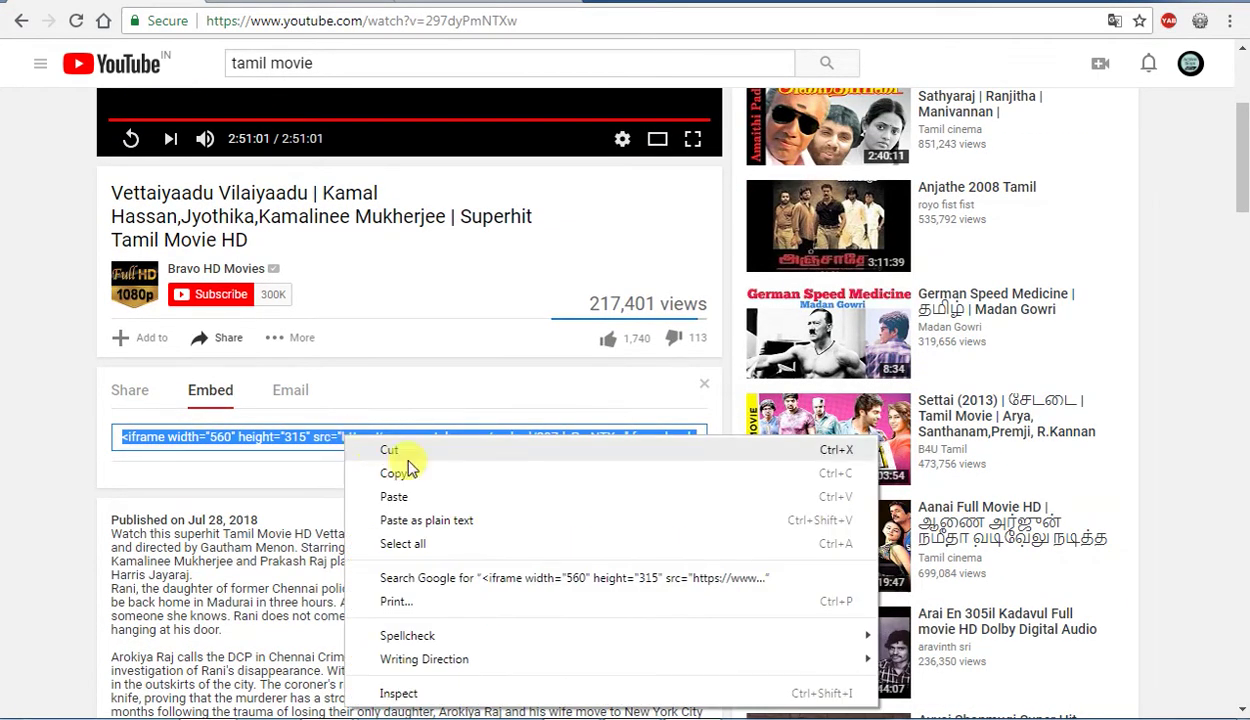
click(415, 475)
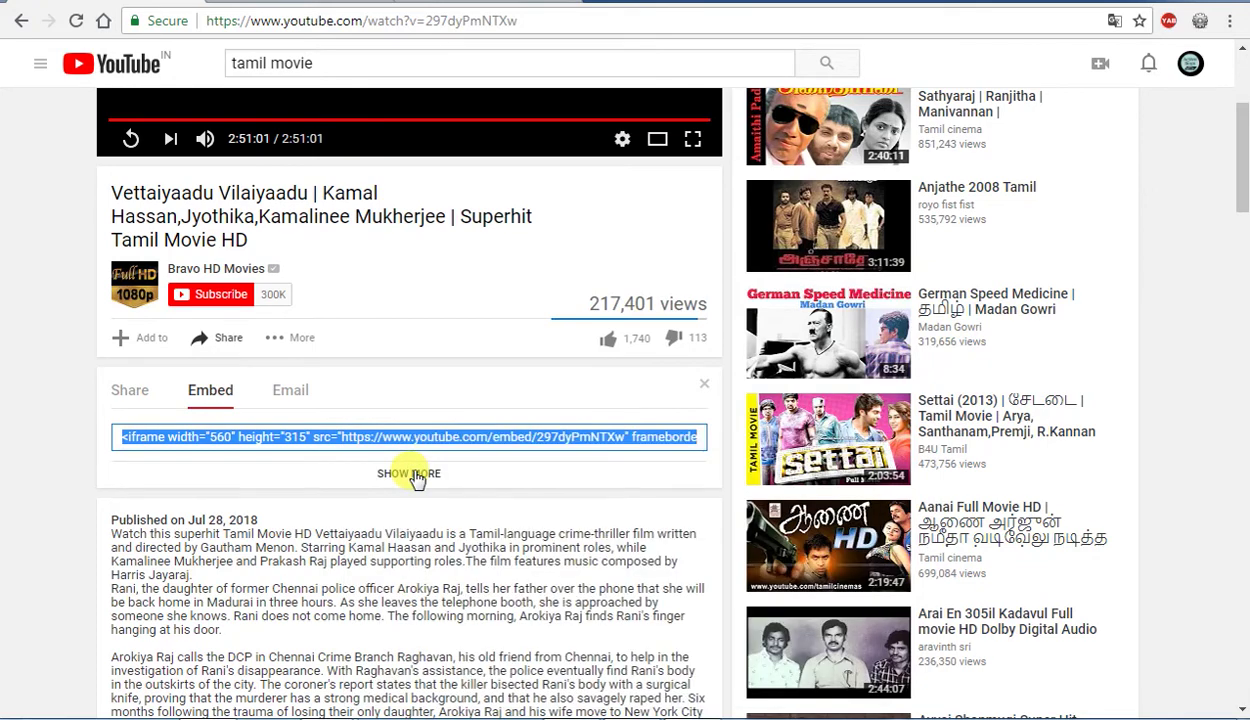
Reopen the movie's embed sharing options and expand the preview and size settings.
click(418, 474)
scroll(390, 300, down, 2)
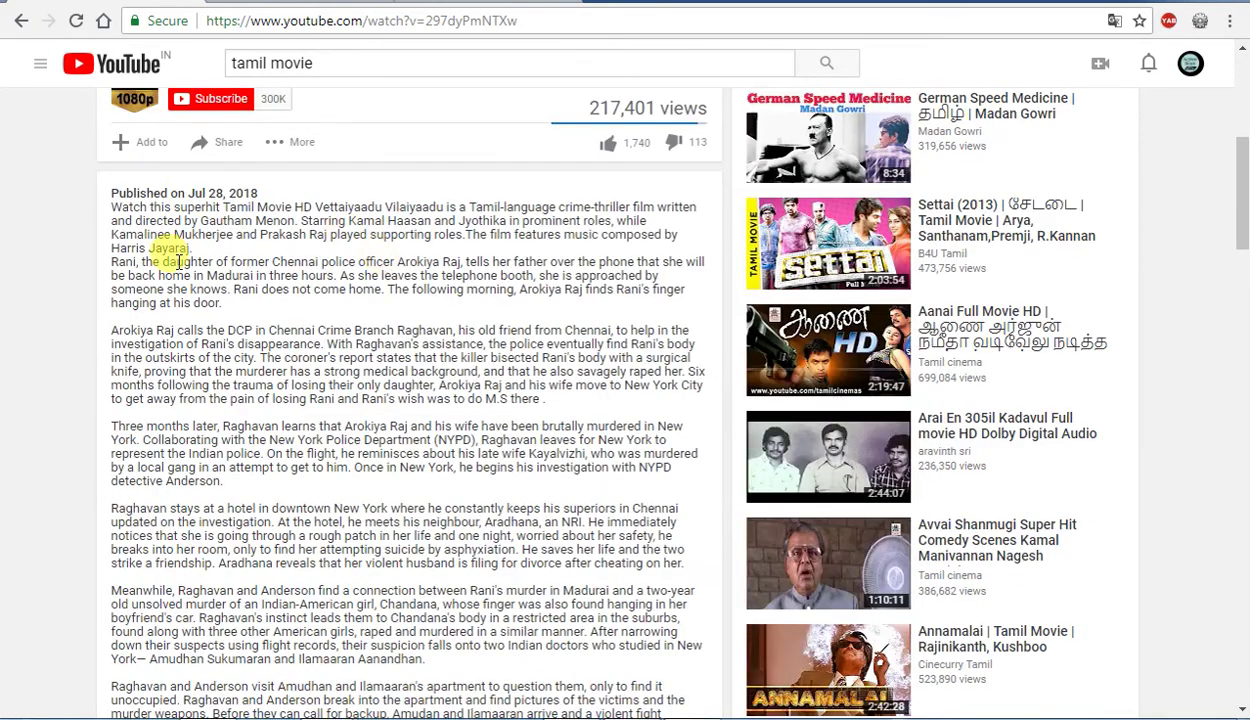
scroll(300, 240, up, 1)
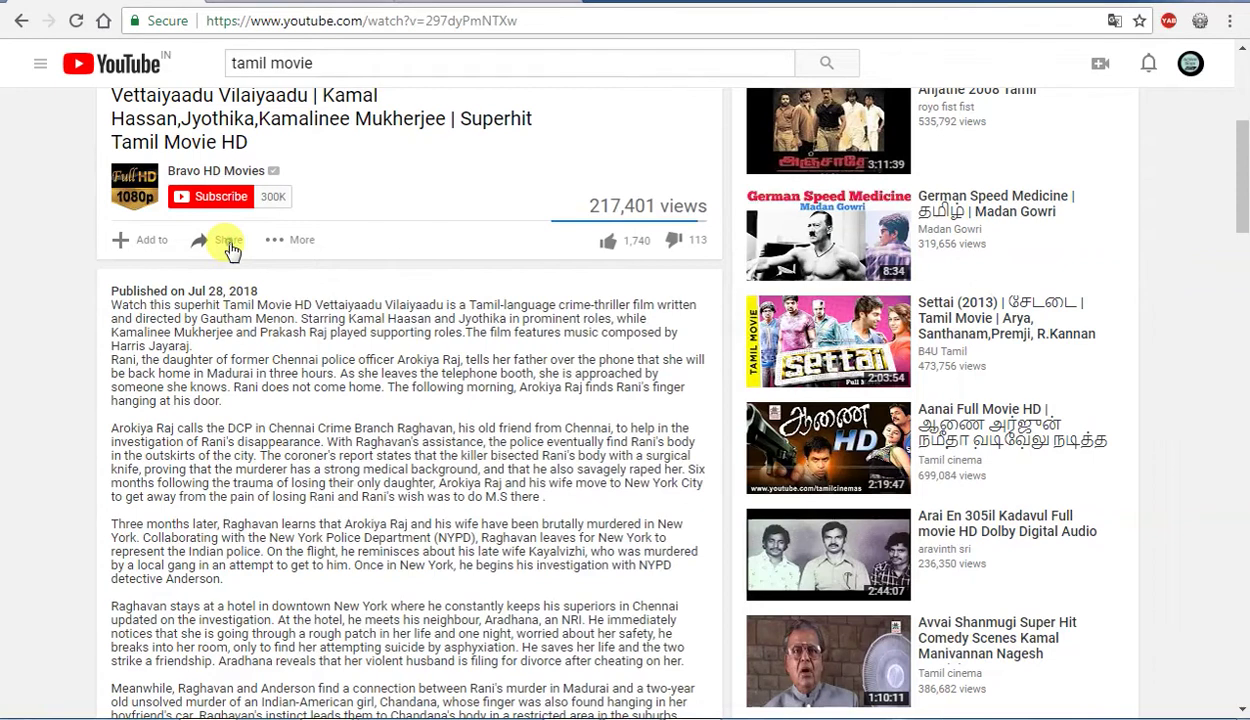
click(228, 242)
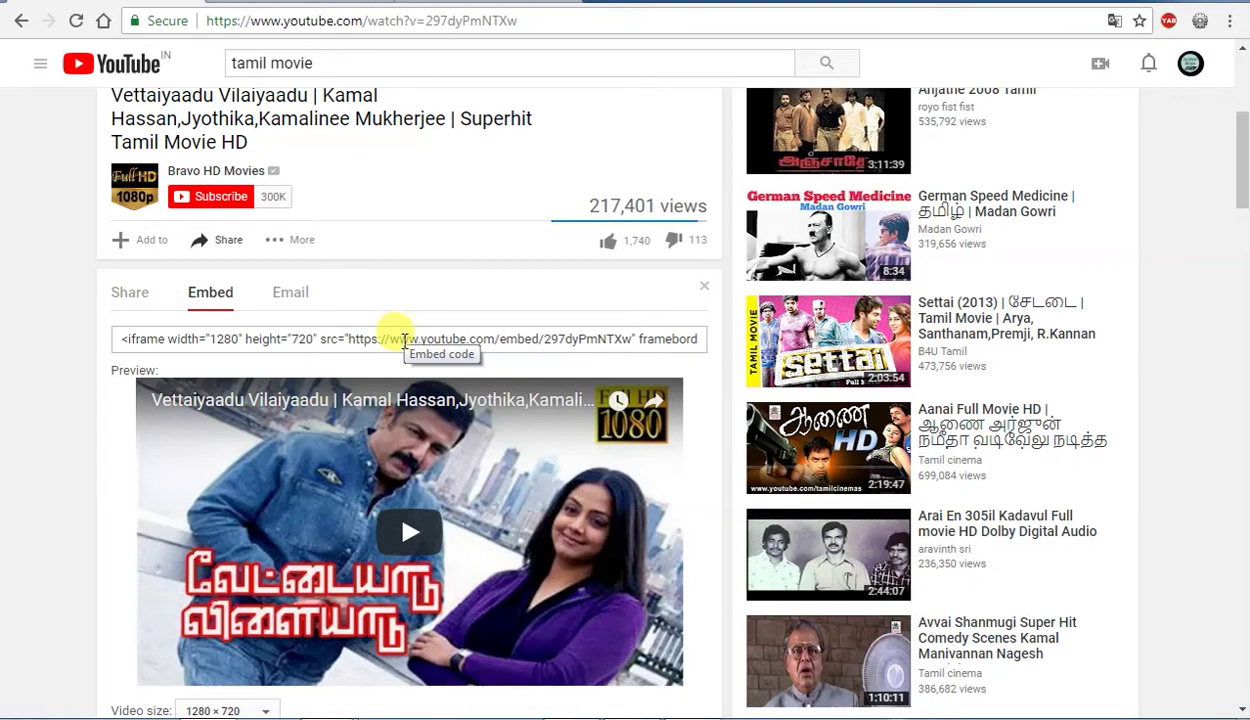
Set the embedded video's size to 640 × 360 and check the embed code.
scroll(340, 443, down, 2)
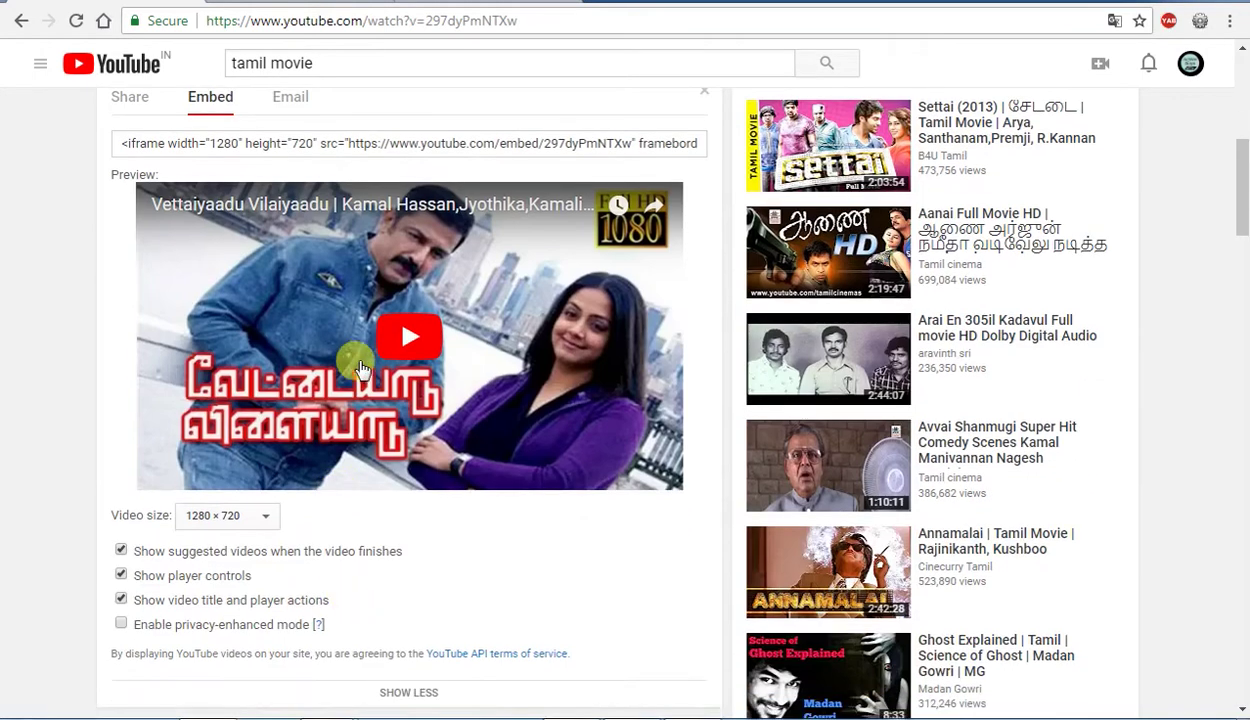
scroll(410, 495, down, 1)
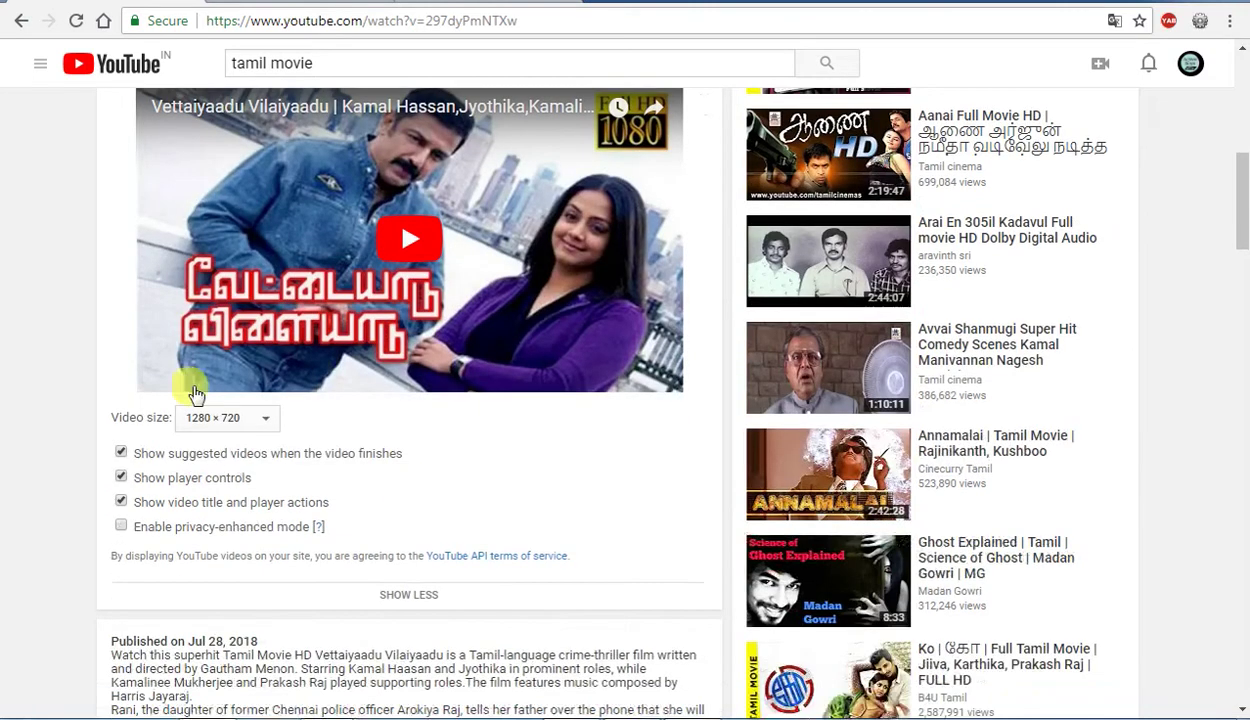
click(231, 420)
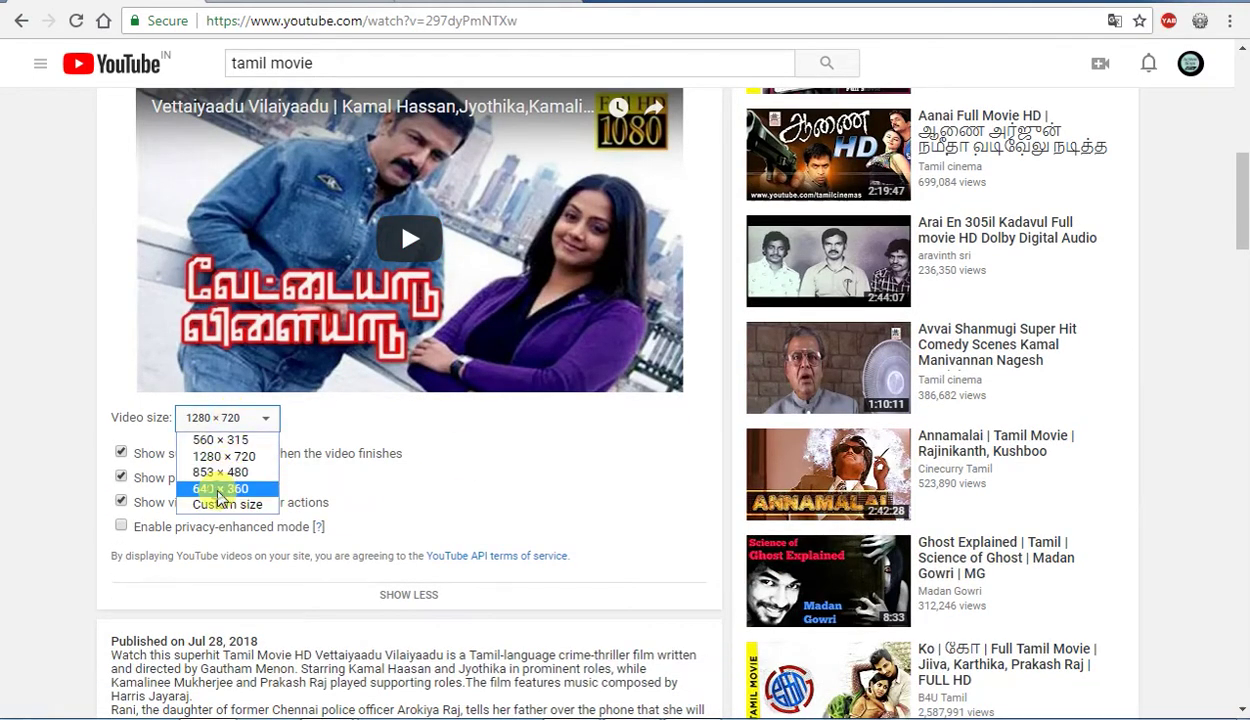
click(219, 490)
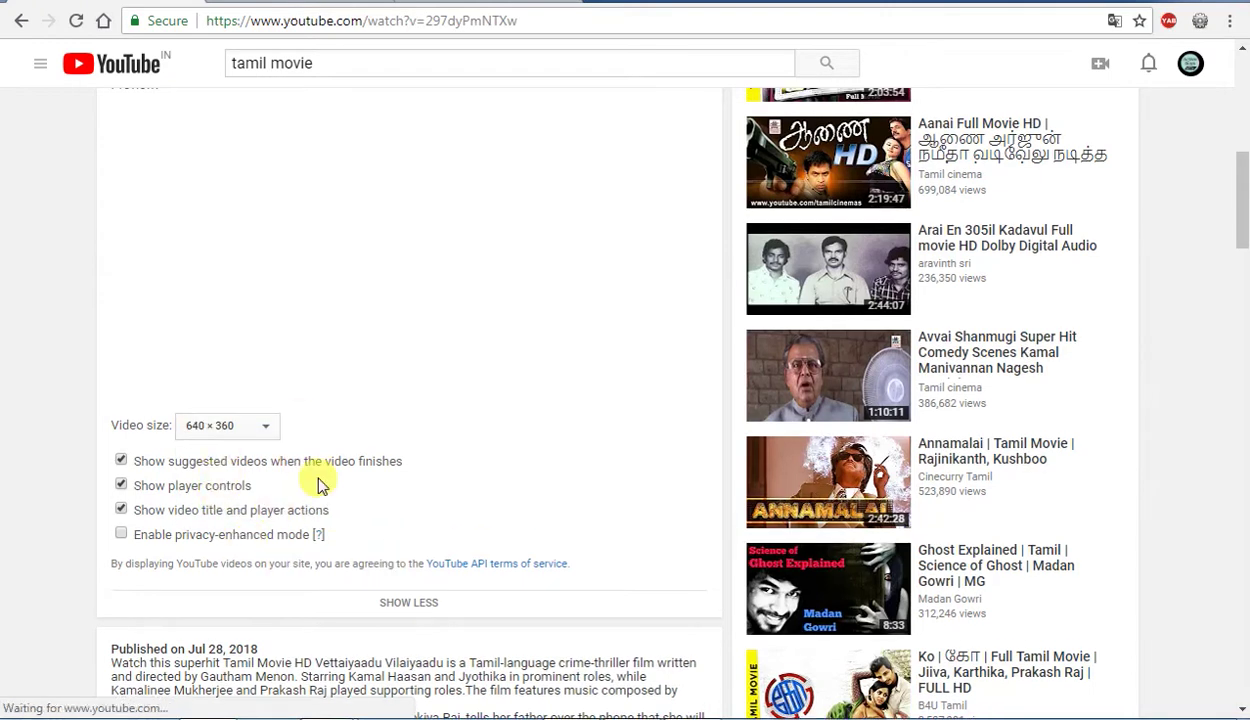
scroll(435, 419, up, 2)
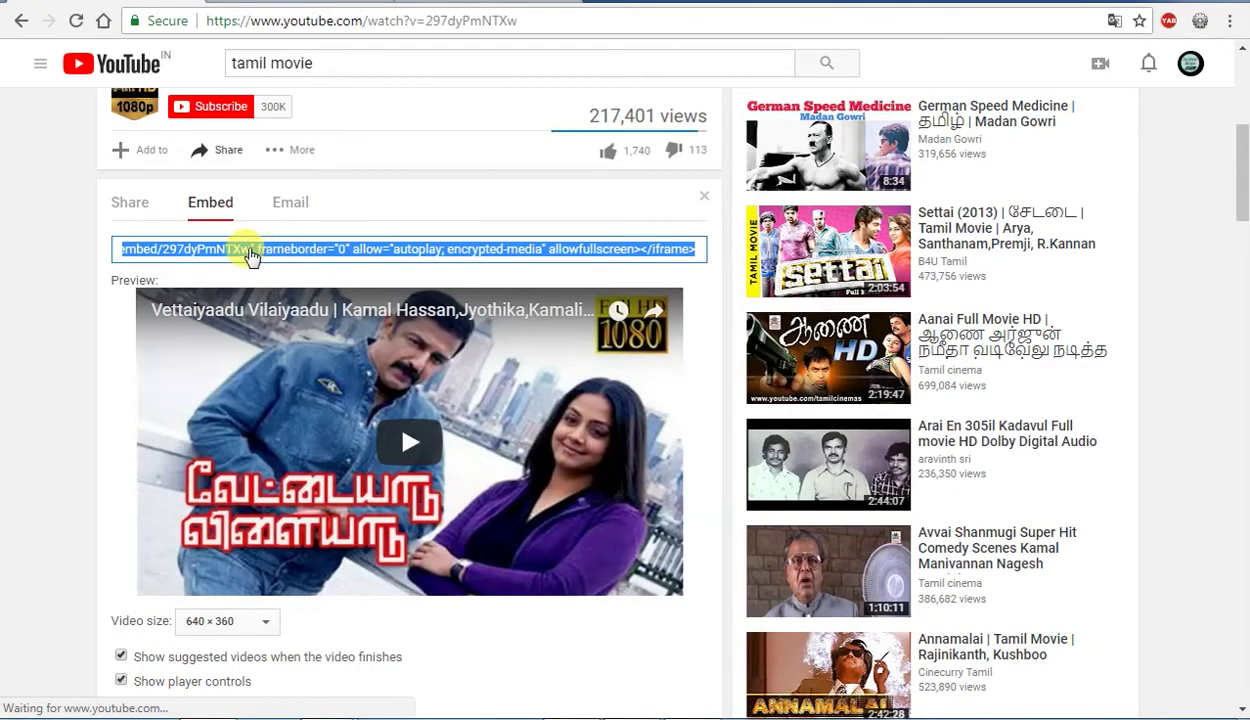
Set the embedded video's size to 1280 × 720.
scroll(335, 405, down, 2)
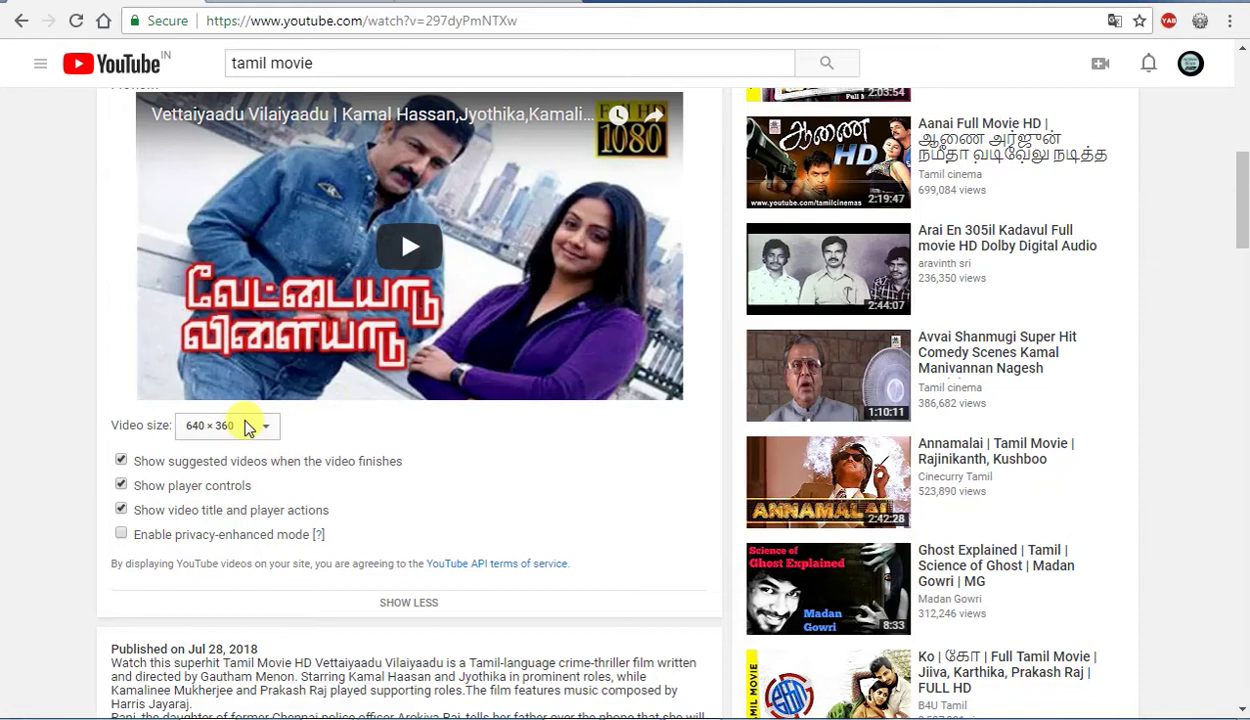
click(249, 427)
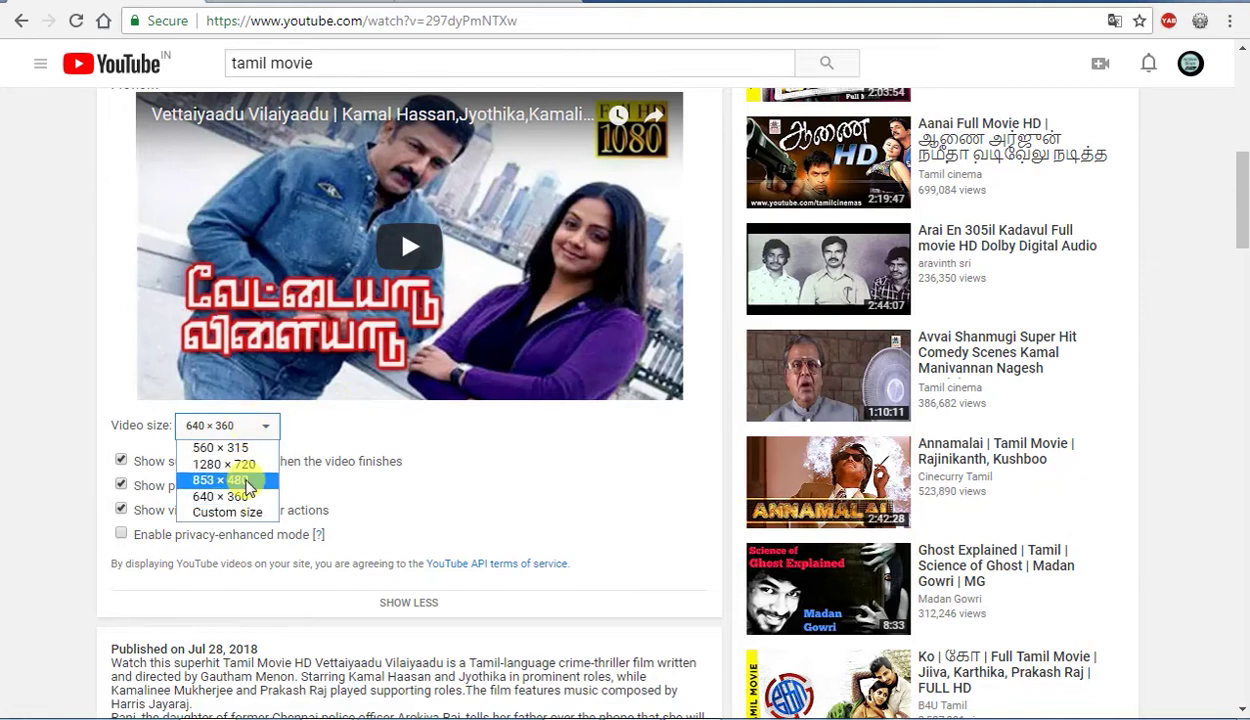
click(238, 465)
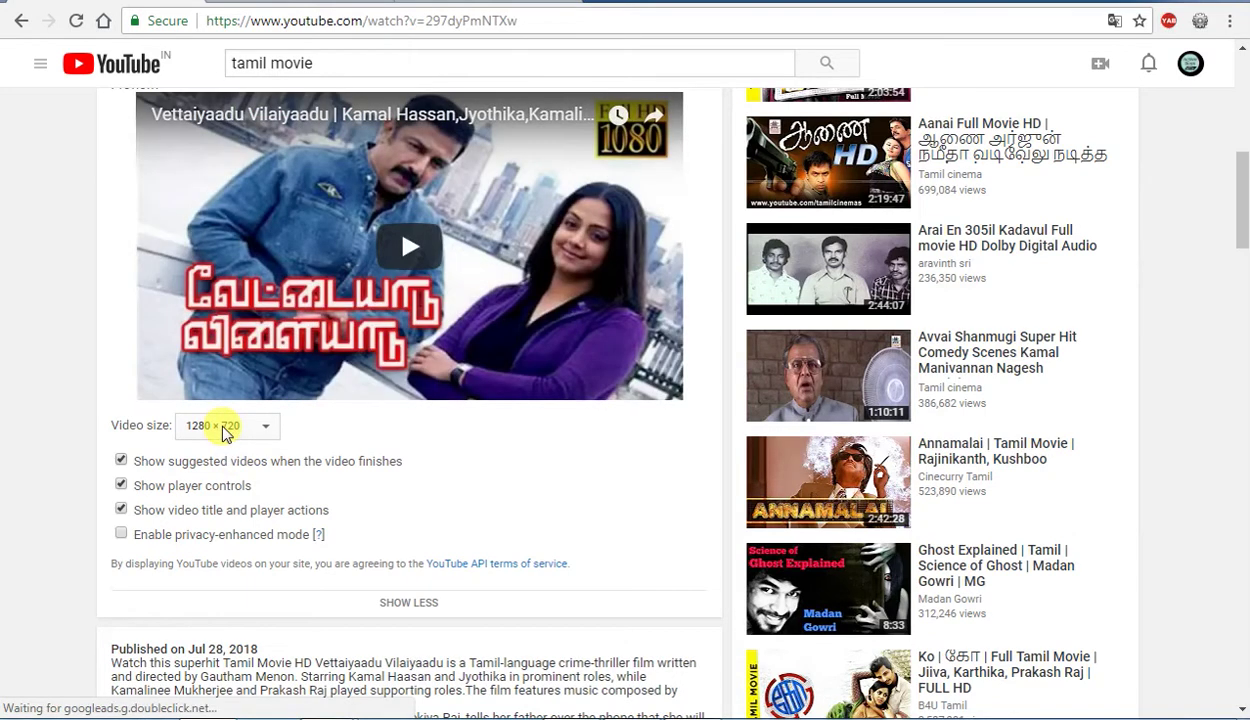
Turn off suggested videos at the end of the embedded movie in the embed options.
scroll(390, 447, up, 1)
scroll(343, 480, down, 1)
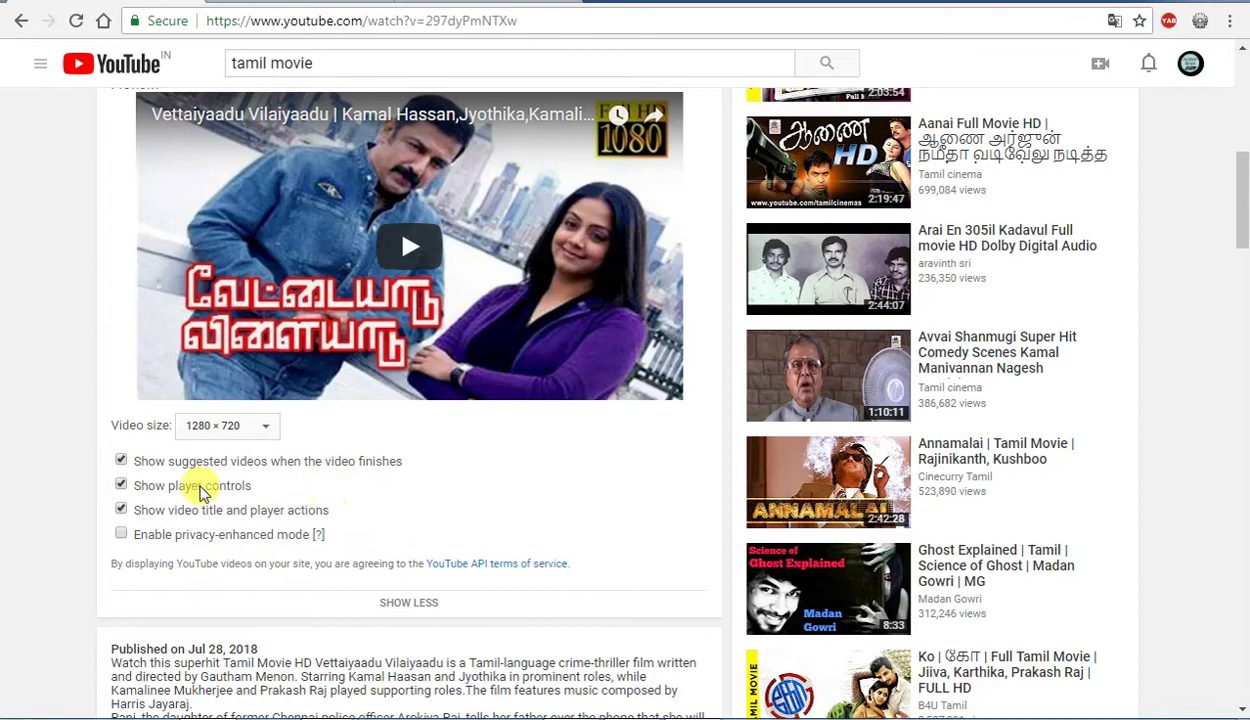
click(121, 461)
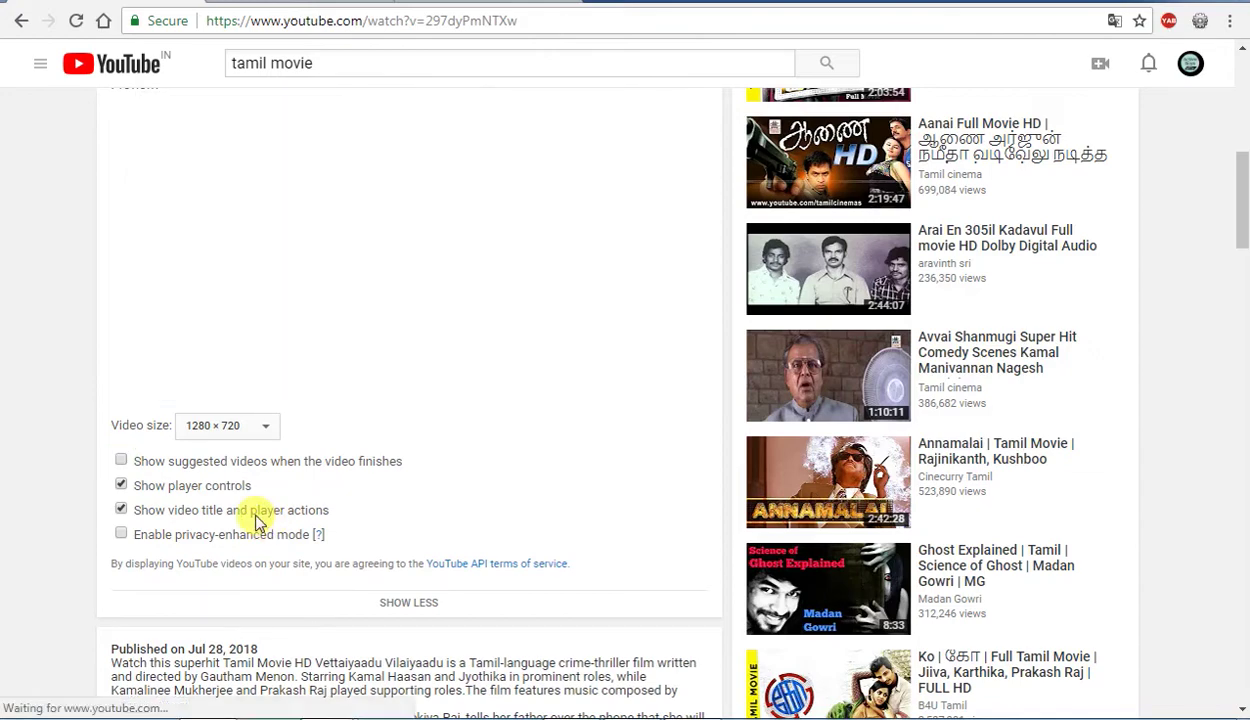
Compare the main player's end screen with the embed preview by playing the preview and skipping to its end.
scroll(256, 522, up, 7)
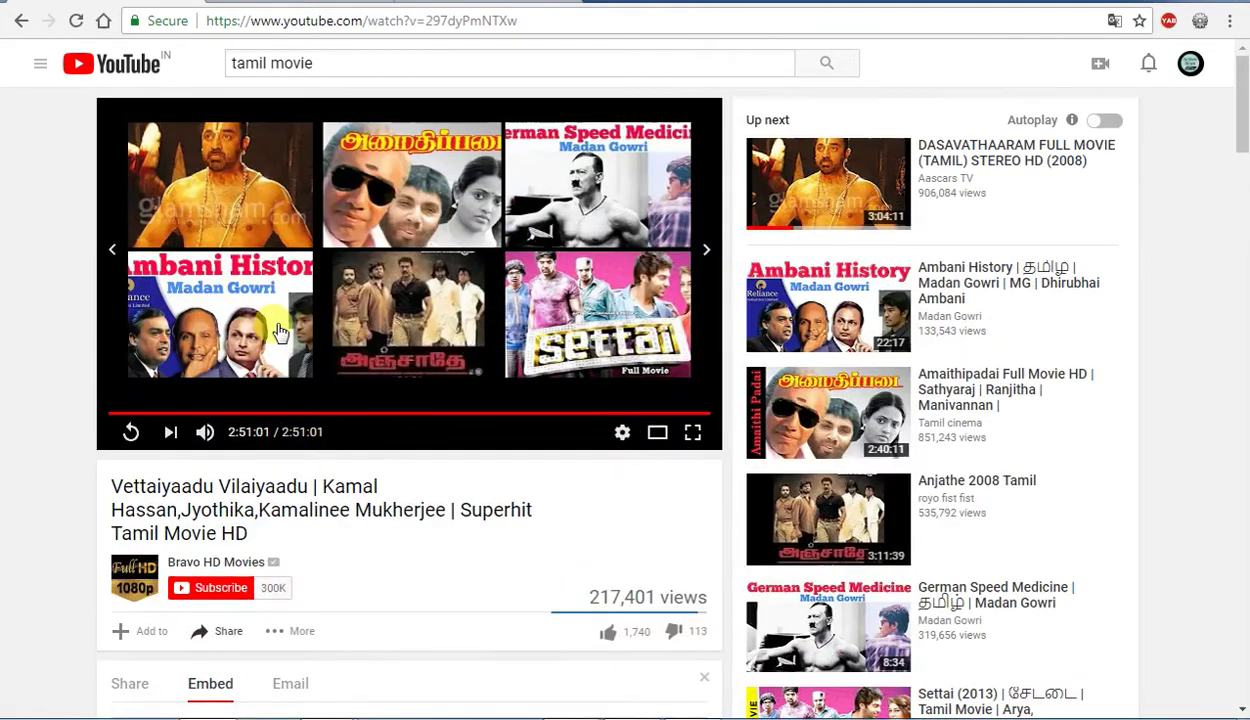
scroll(432, 524, down, 5)
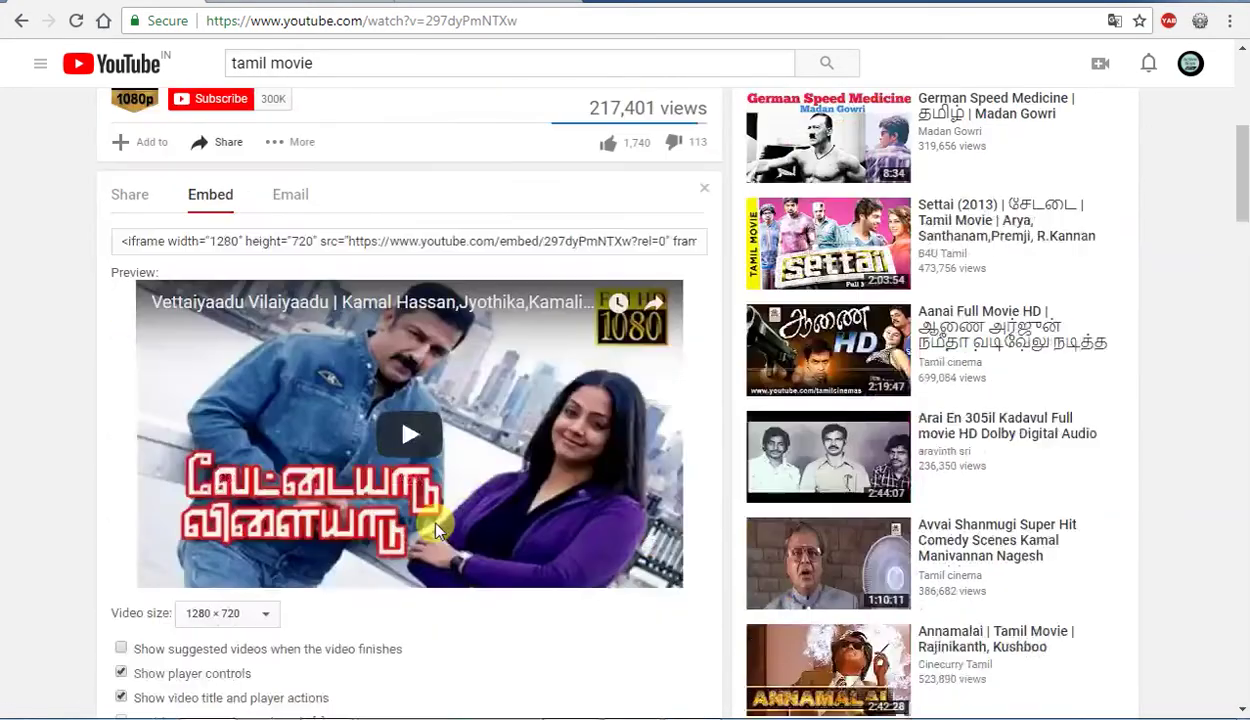
scroll(434, 524, down, 2)
click(403, 237)
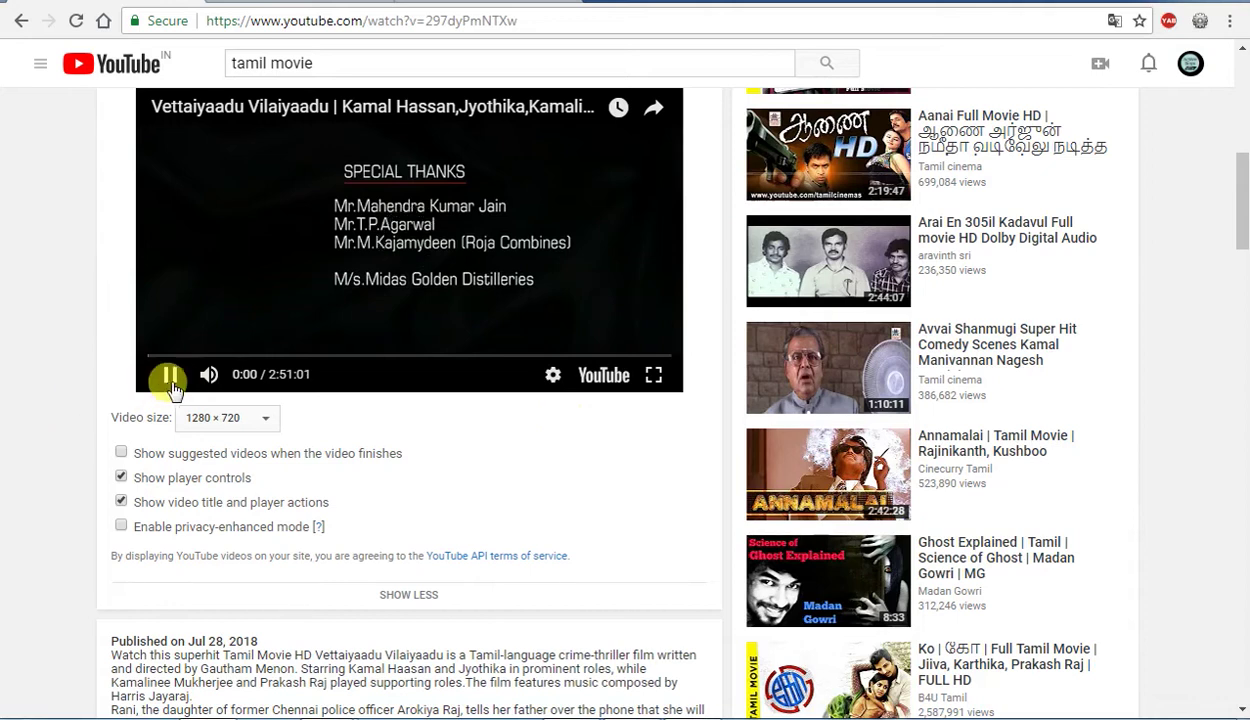
click(668, 356)
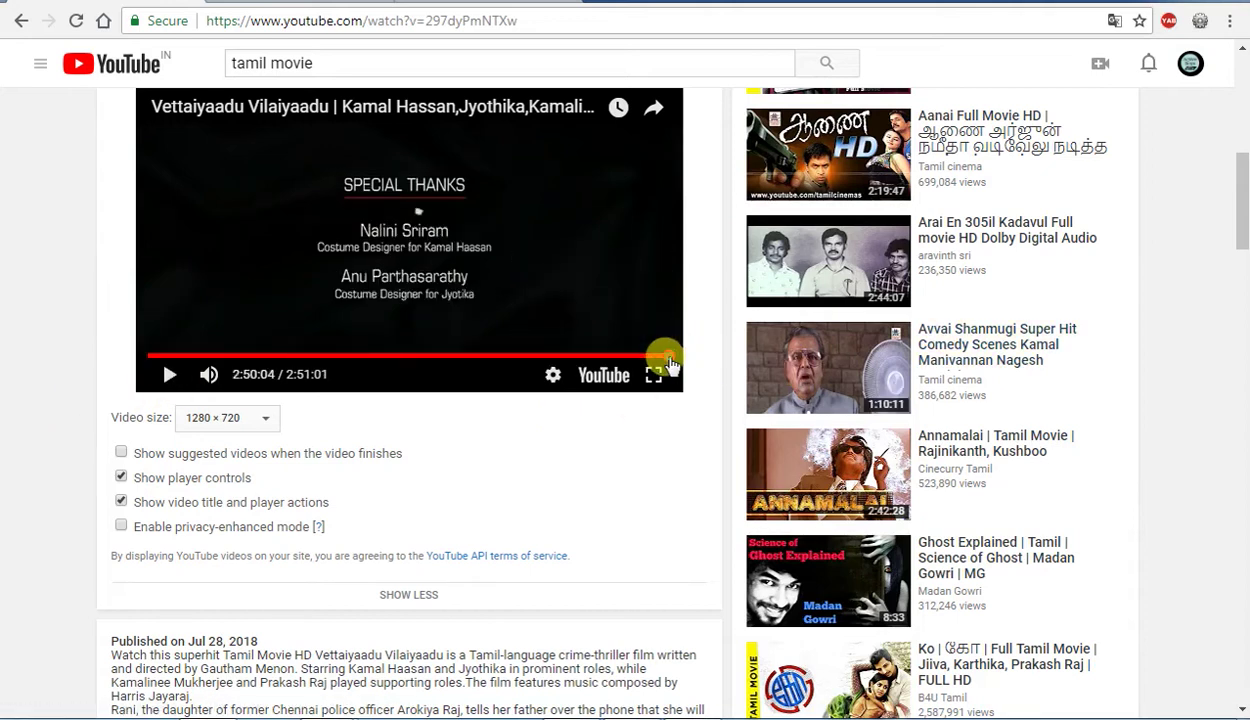
click(668, 358)
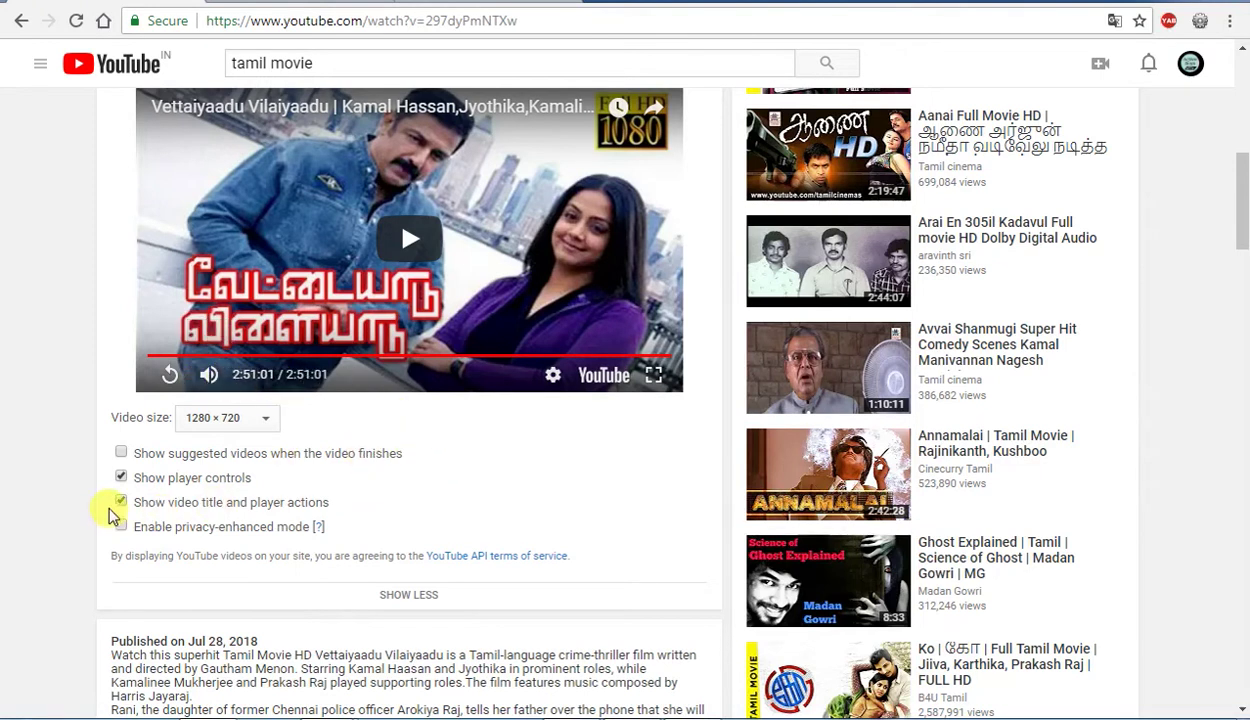
Turn the player controls off and back on, and hide the video title and player actions.
click(121, 478)
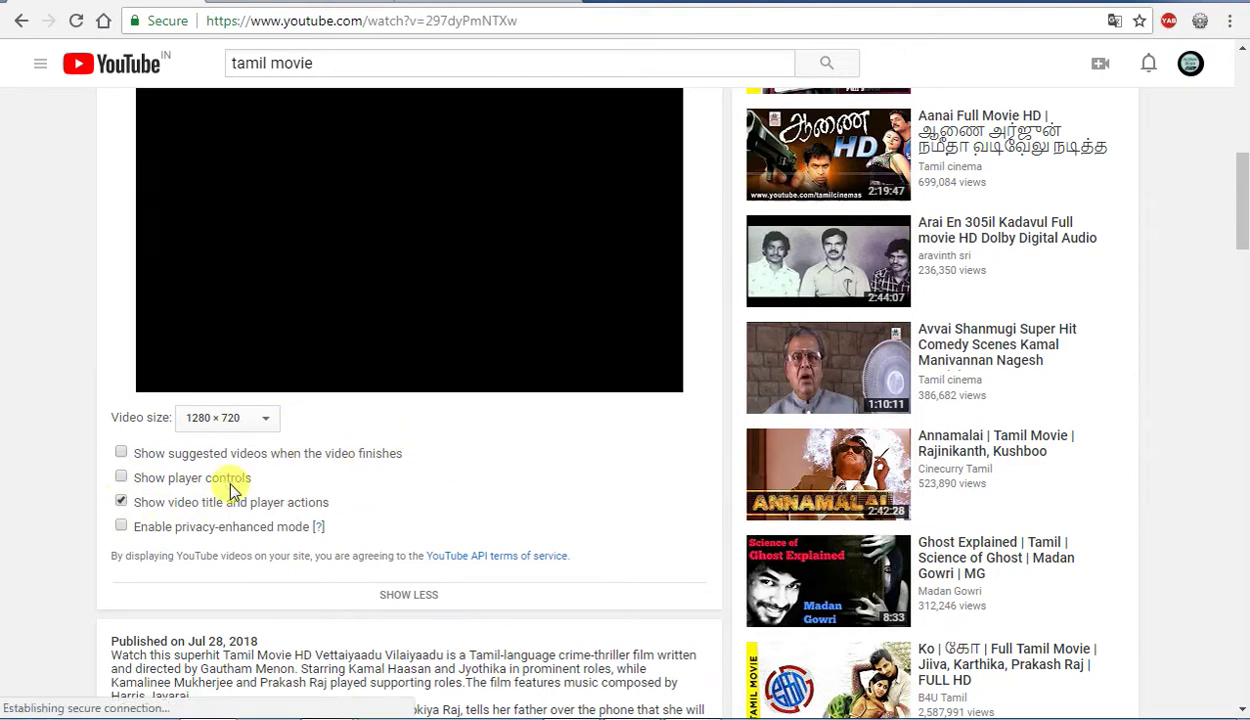
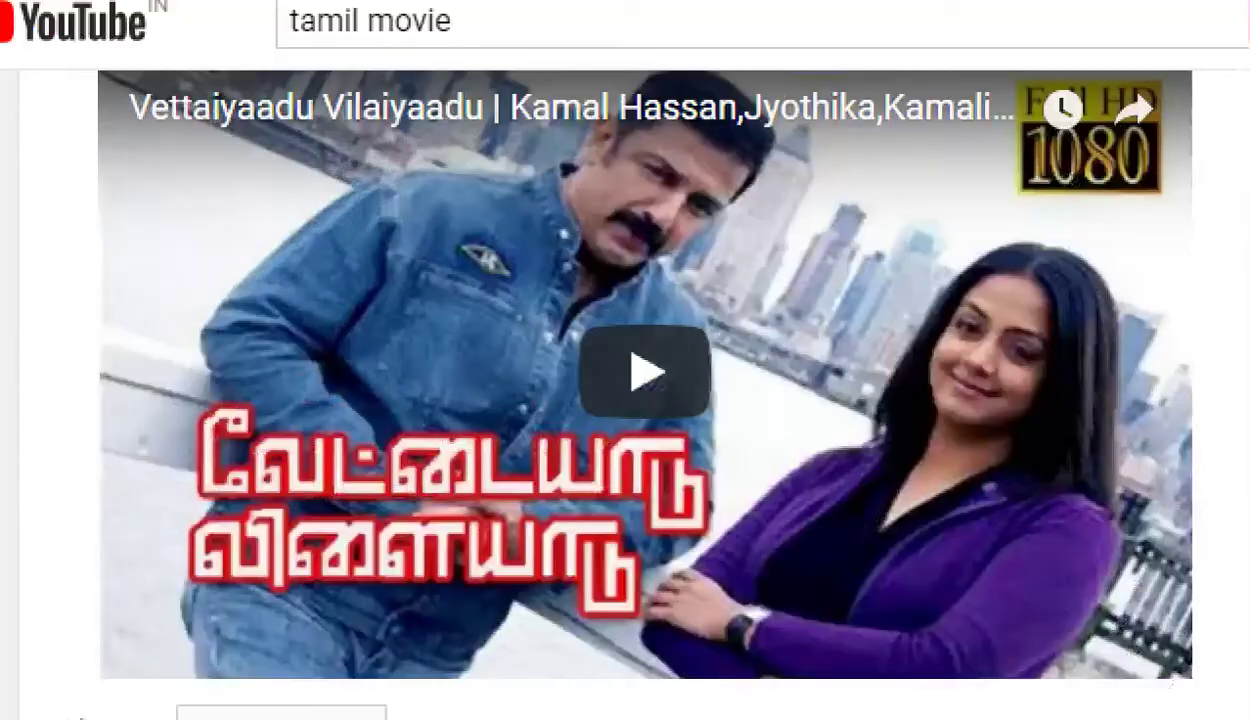
mouse_move(345, 78)
mouse_down()
mouse_move(122, 100)
mouse_move(897, 202)
mouse_move(1000, 24)
mouse_move(232, 104)
mouse_up()
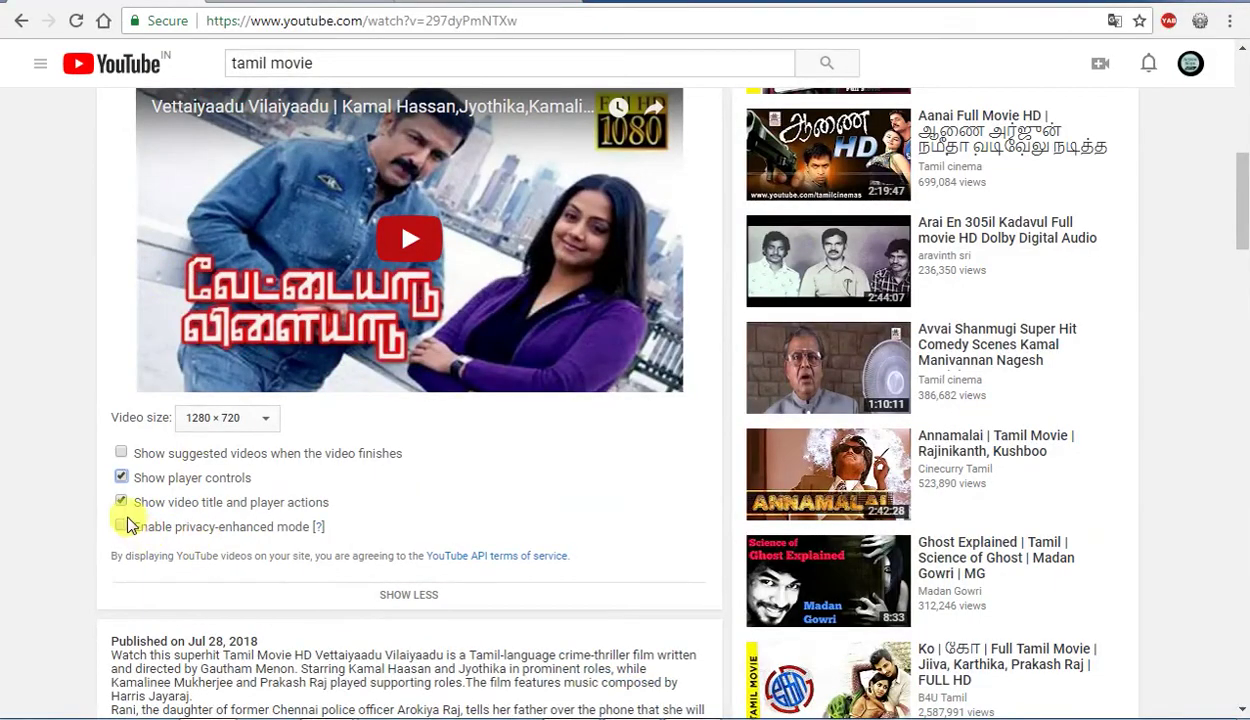
click(122, 504)
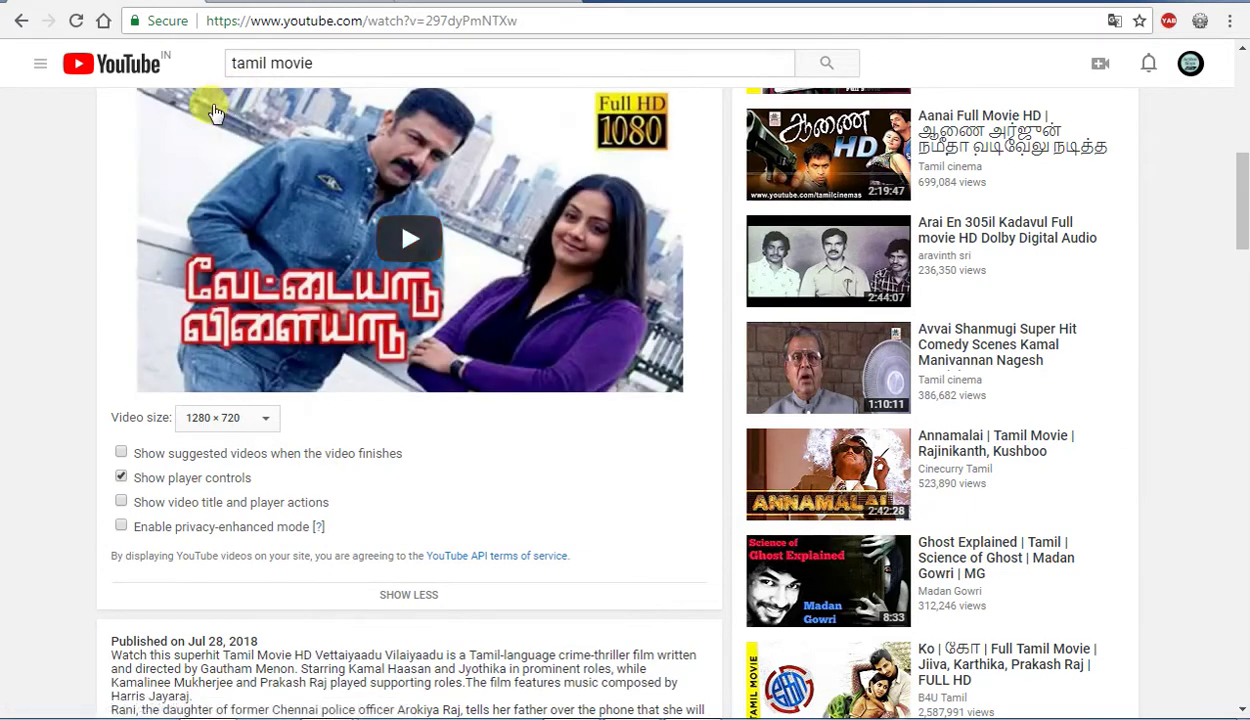
Copy the movie's updated 1280 × 720 embed code and check the chosen player options.
scroll(351, 317, up, 2)
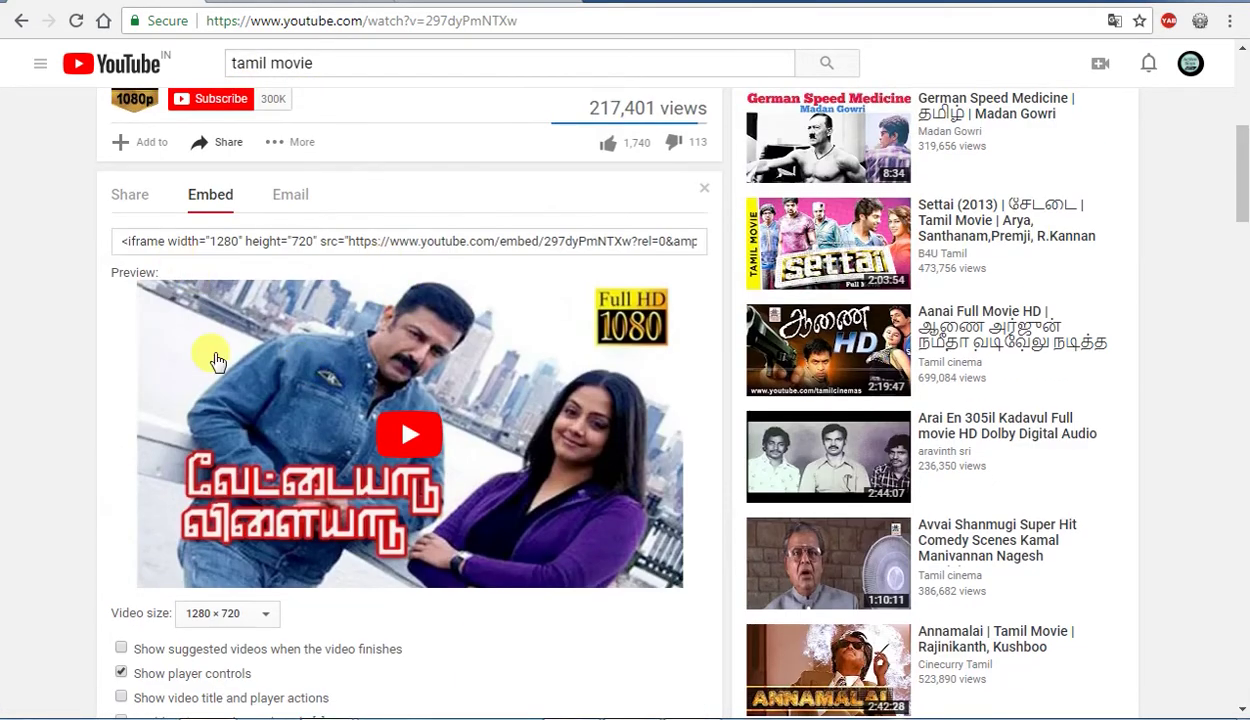
click(287, 241)
click(287, 241)
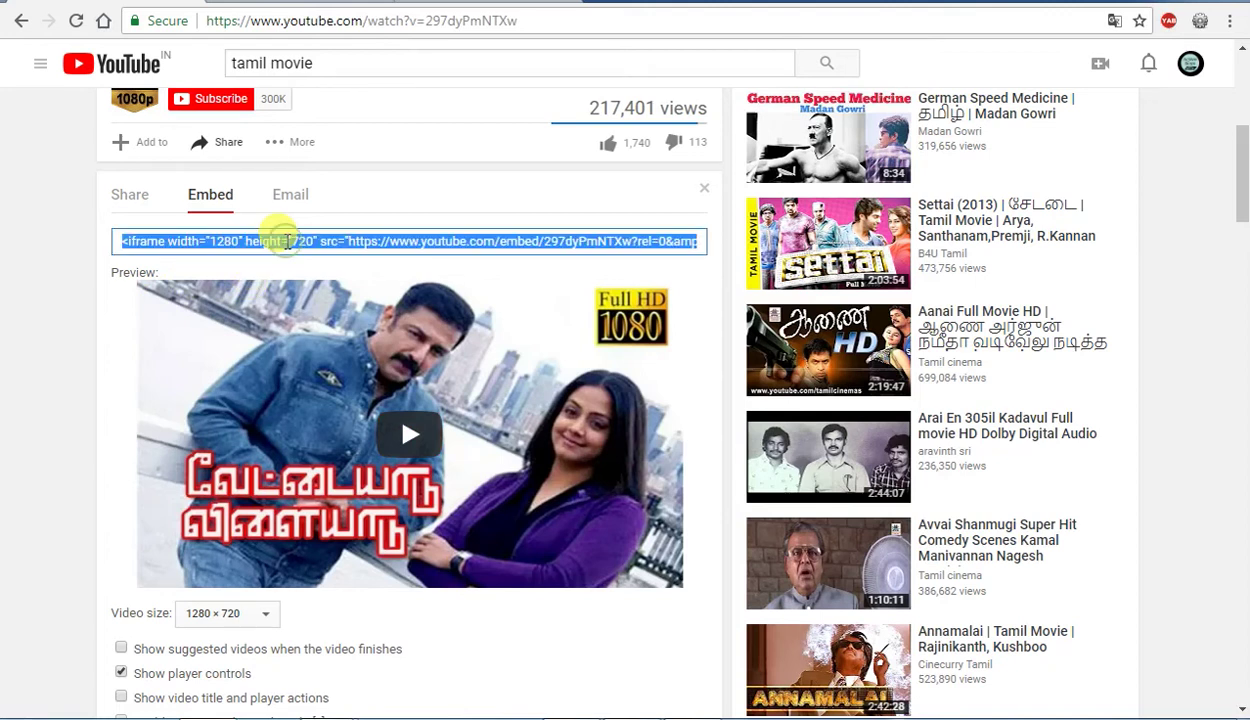
scroll(252, 440, down, 3)
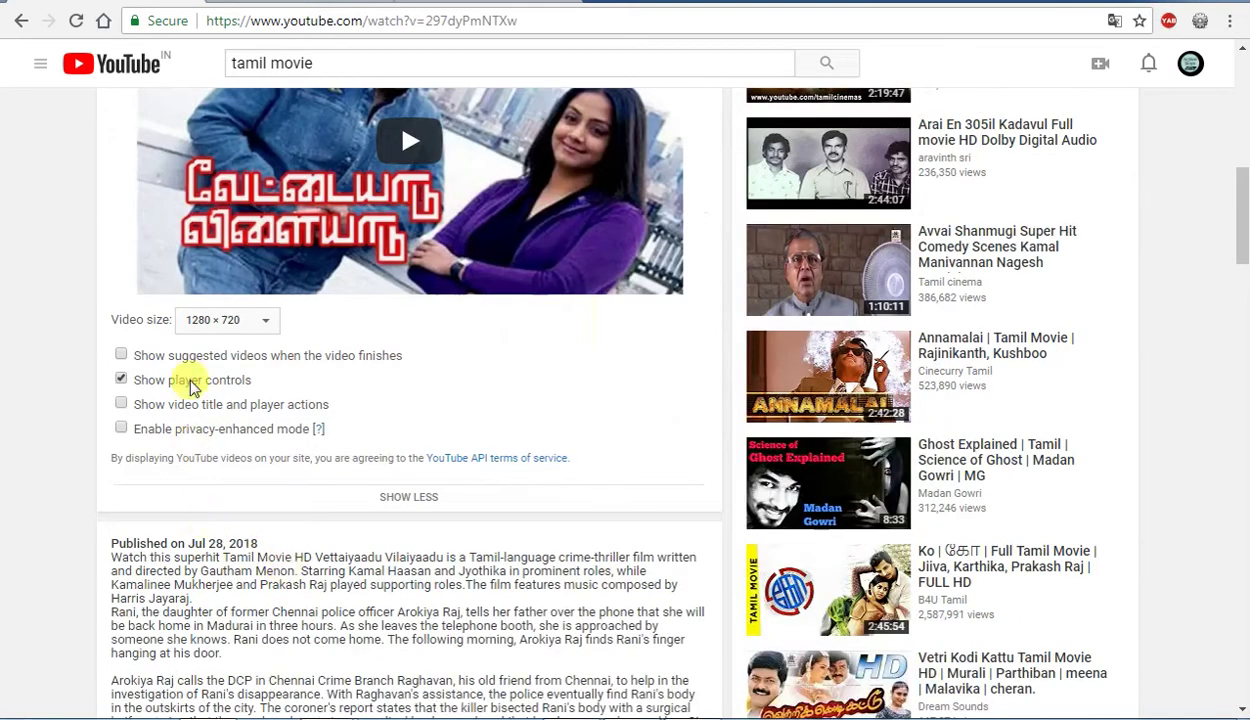
scroll(287, 490, up, 3)
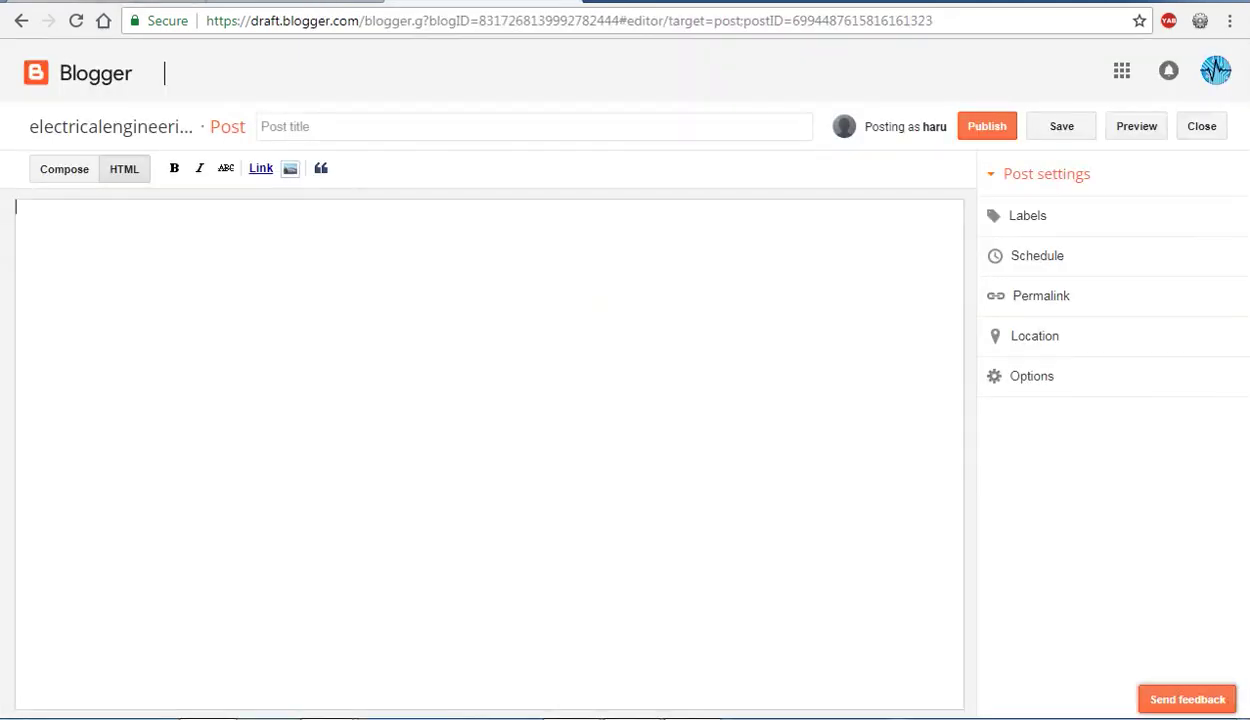
Paste the embed code into the HTML of the new Blogger post and check the player in the compose view.
click(207, 256)
text(<iframe width="1280" height="720" src="https://www.youtube.com/embed/297dyPmNTXw?rel=0&amp;showinfo=0" frameborder="0" allow="autoplay; encrypted-media" allowfullscreen></iframe>)
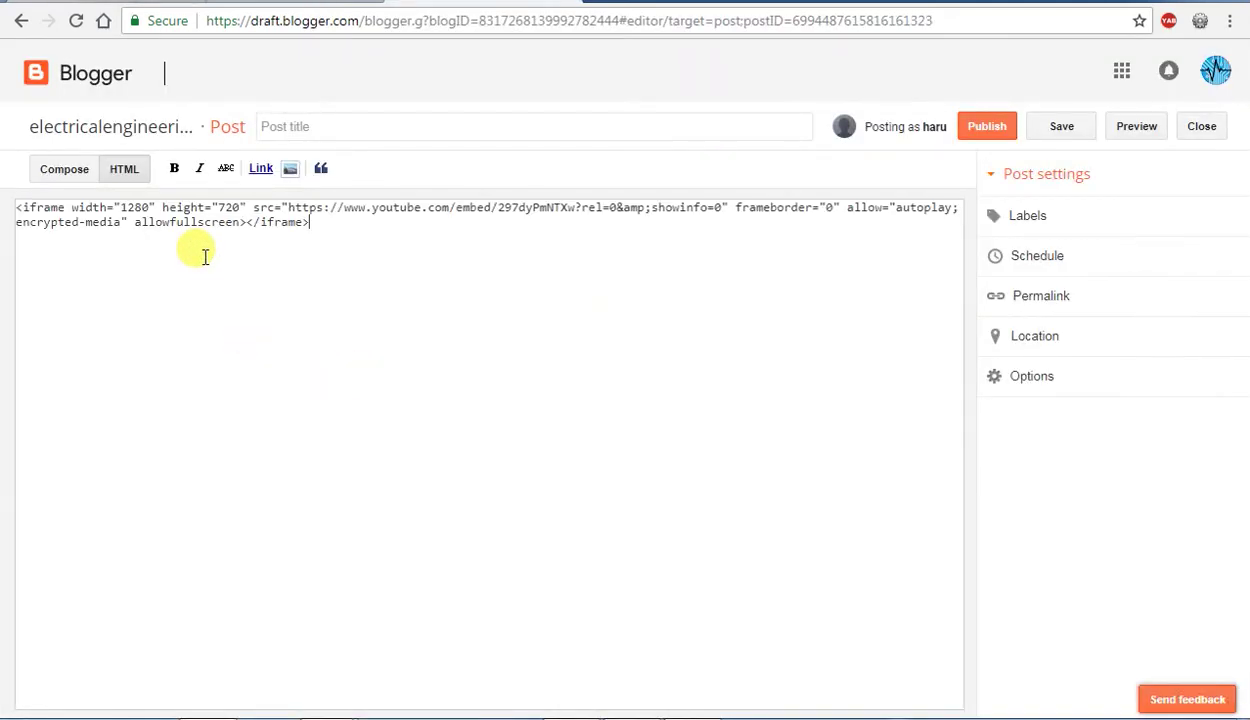
click(76, 172)
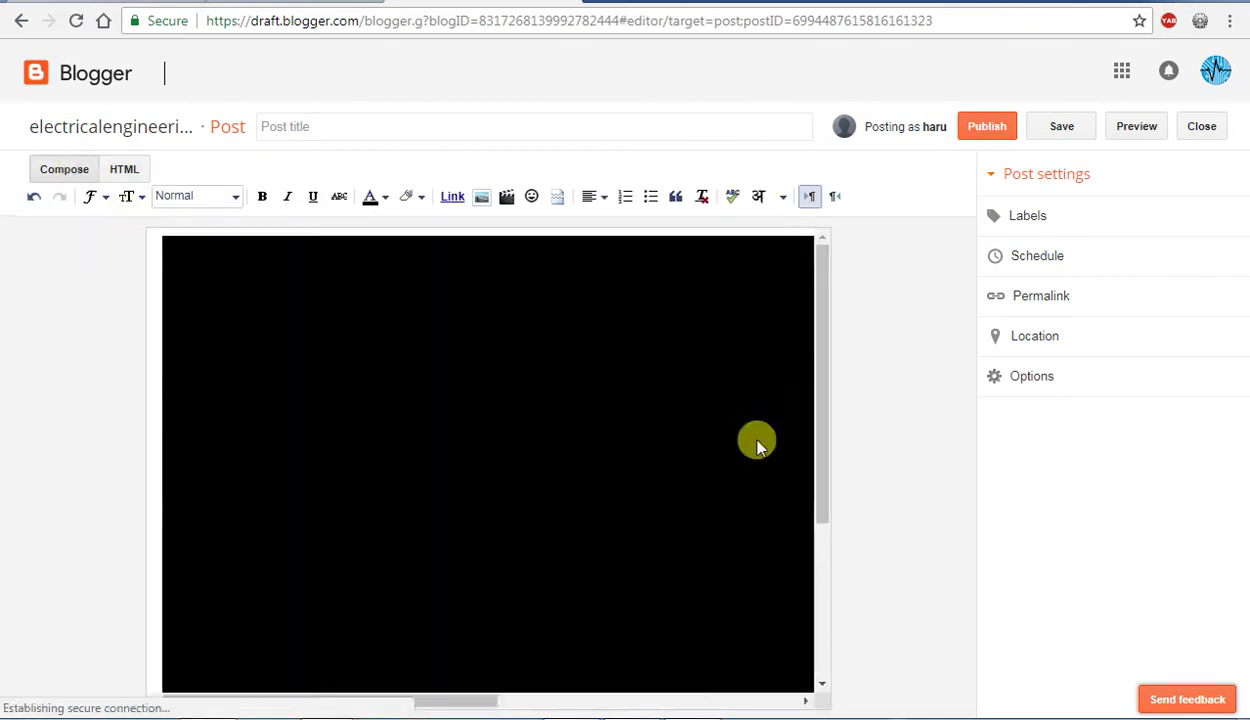
scroll(590, 517, down, 3)
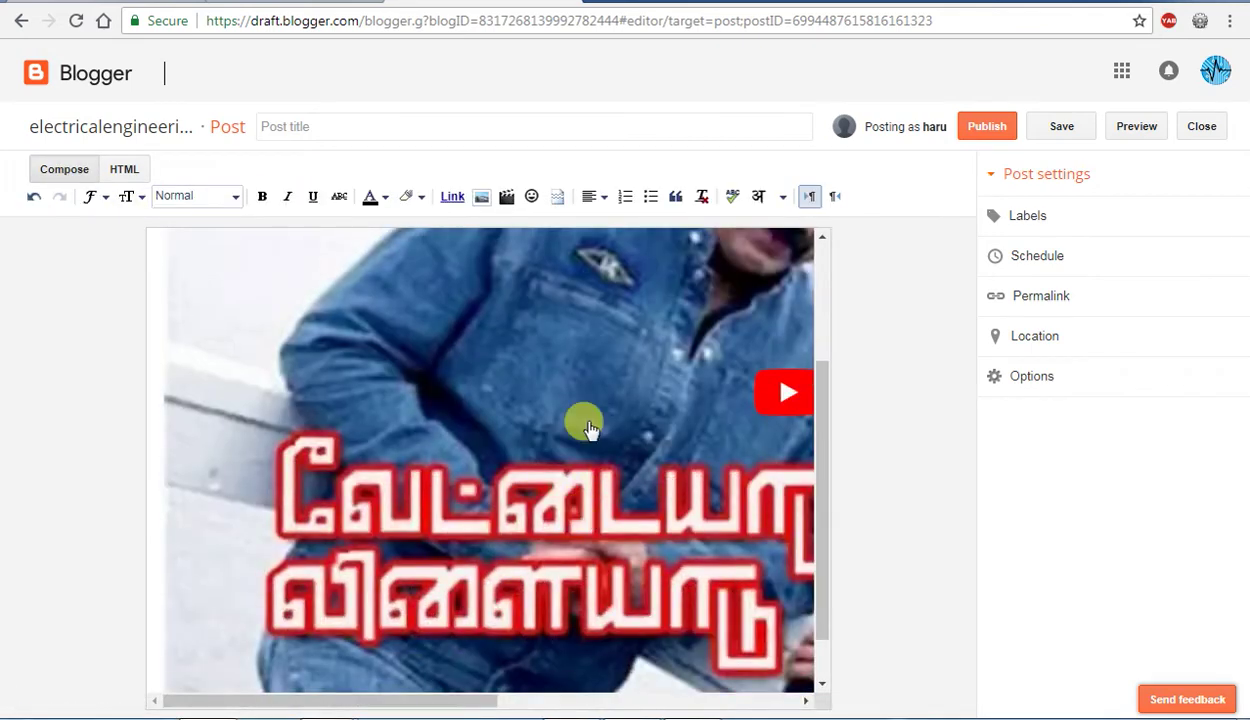
scroll(603, 522, down, 1)
scroll(610, 527, up, 2)
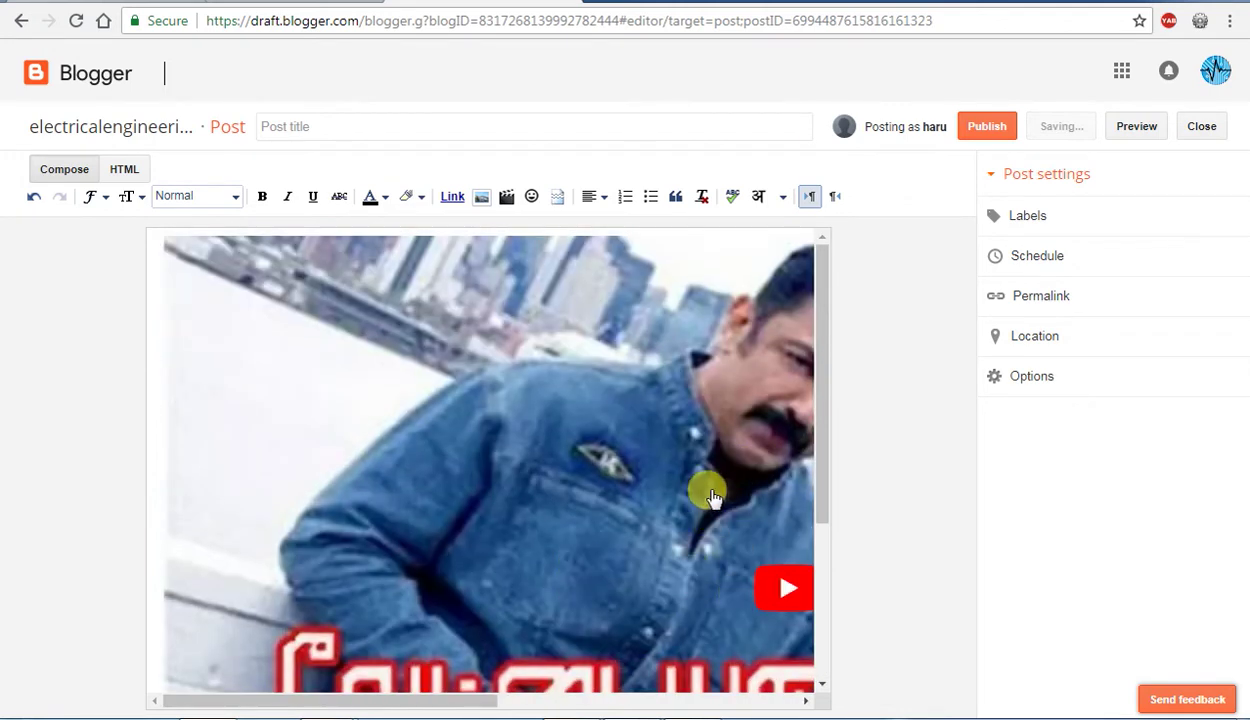
Return to the post's HTML and set the iframe height to 600.
click(131, 168)
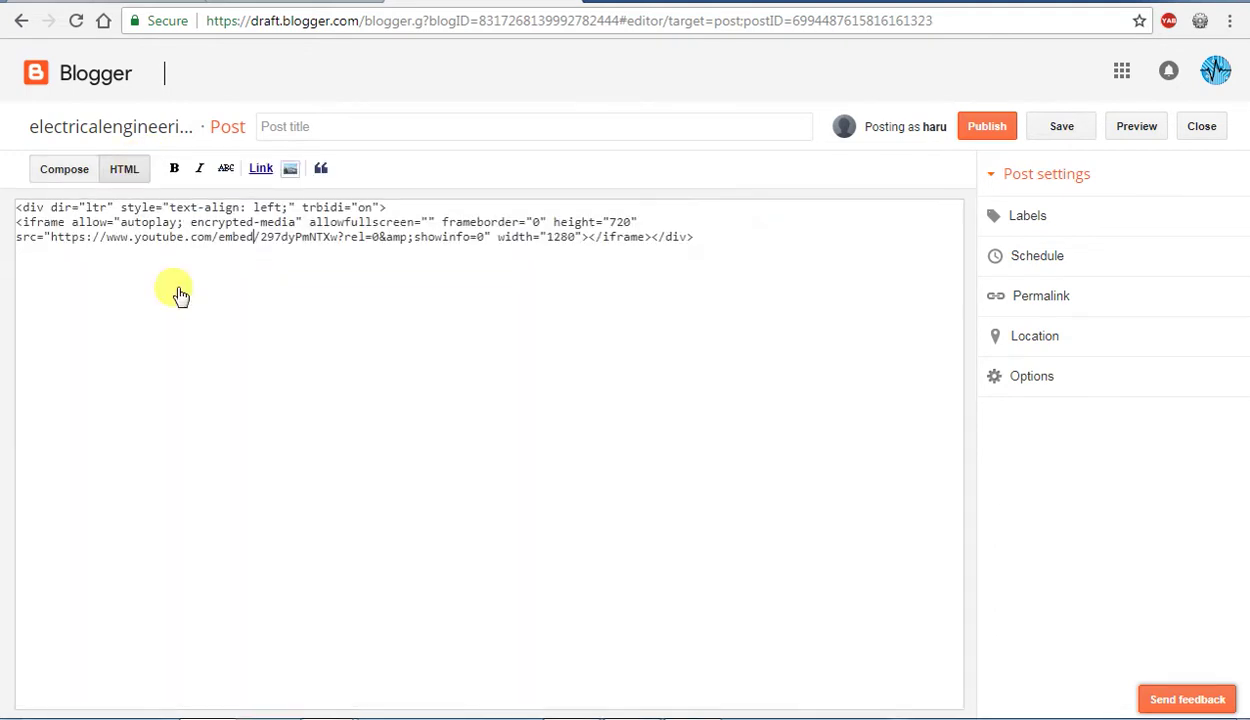
click(632, 222)
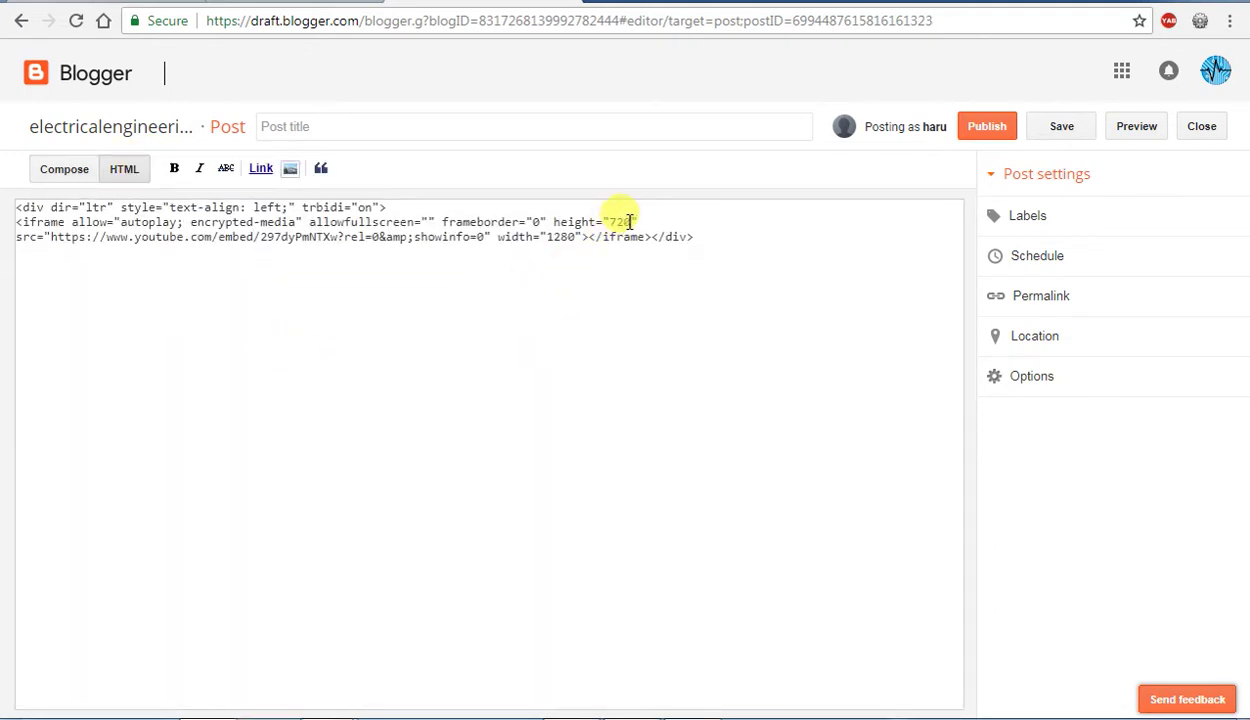
key(BackSpace)
key(BackSpace)
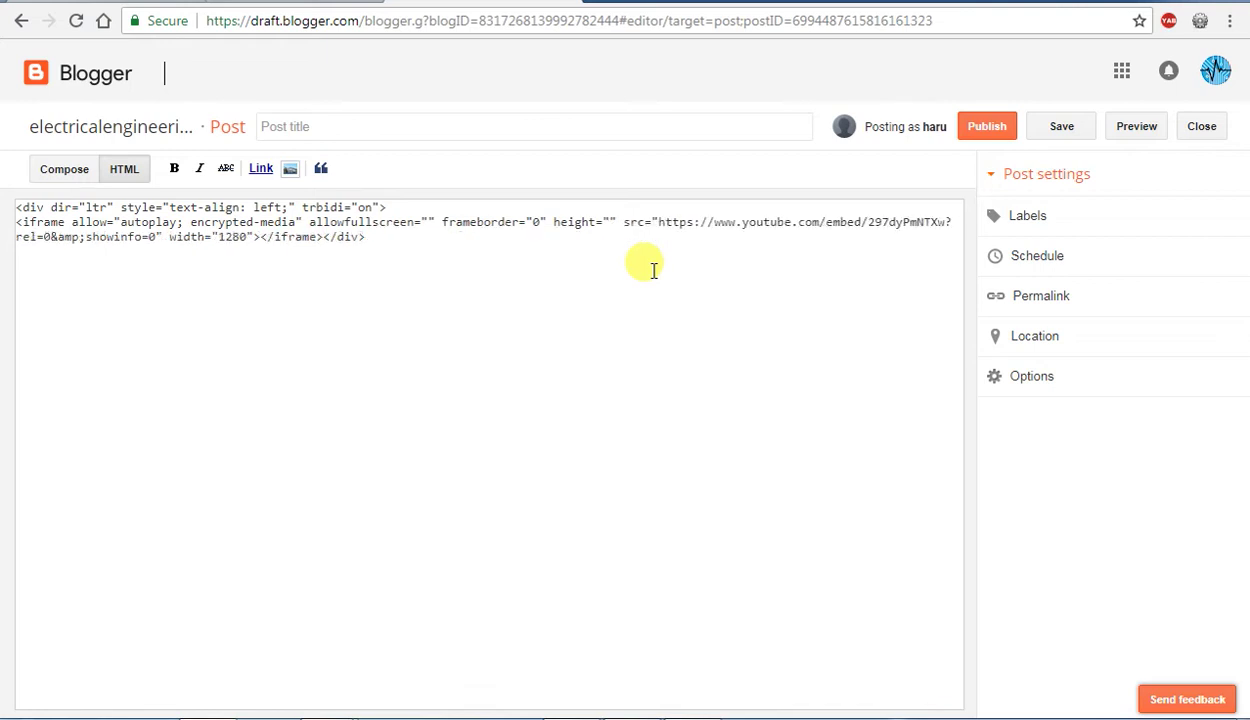
text(600)
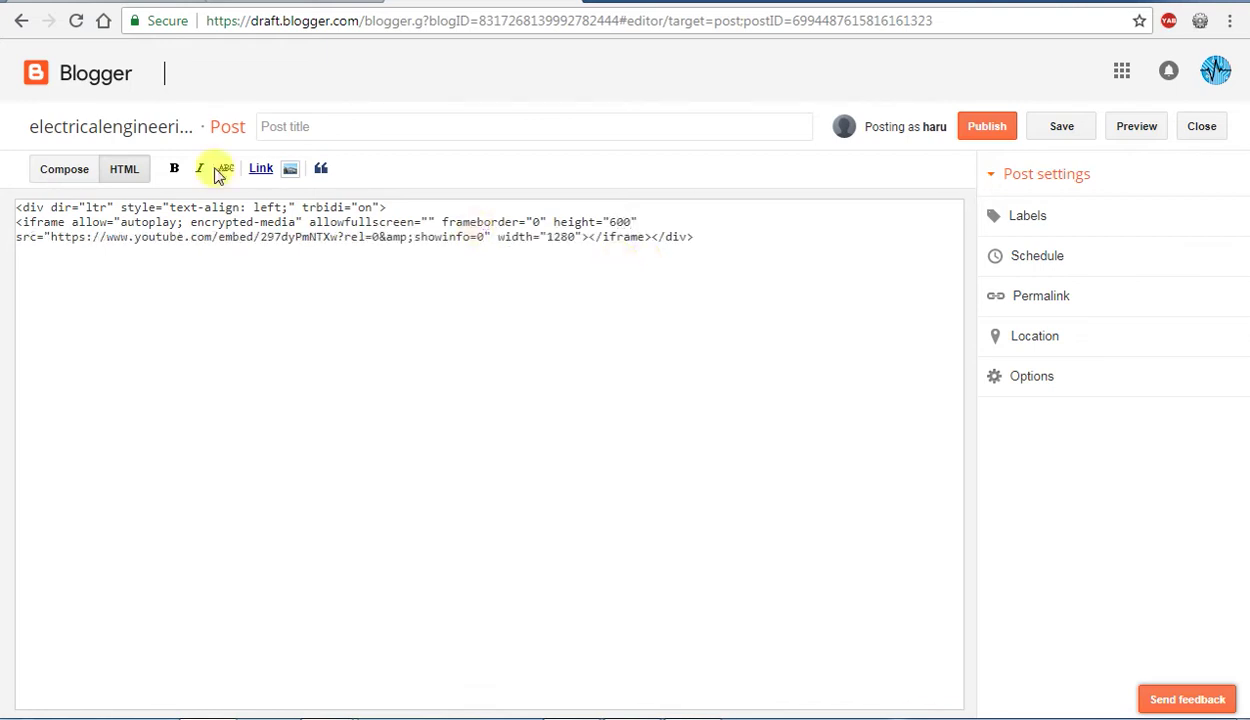
click(361, 267)
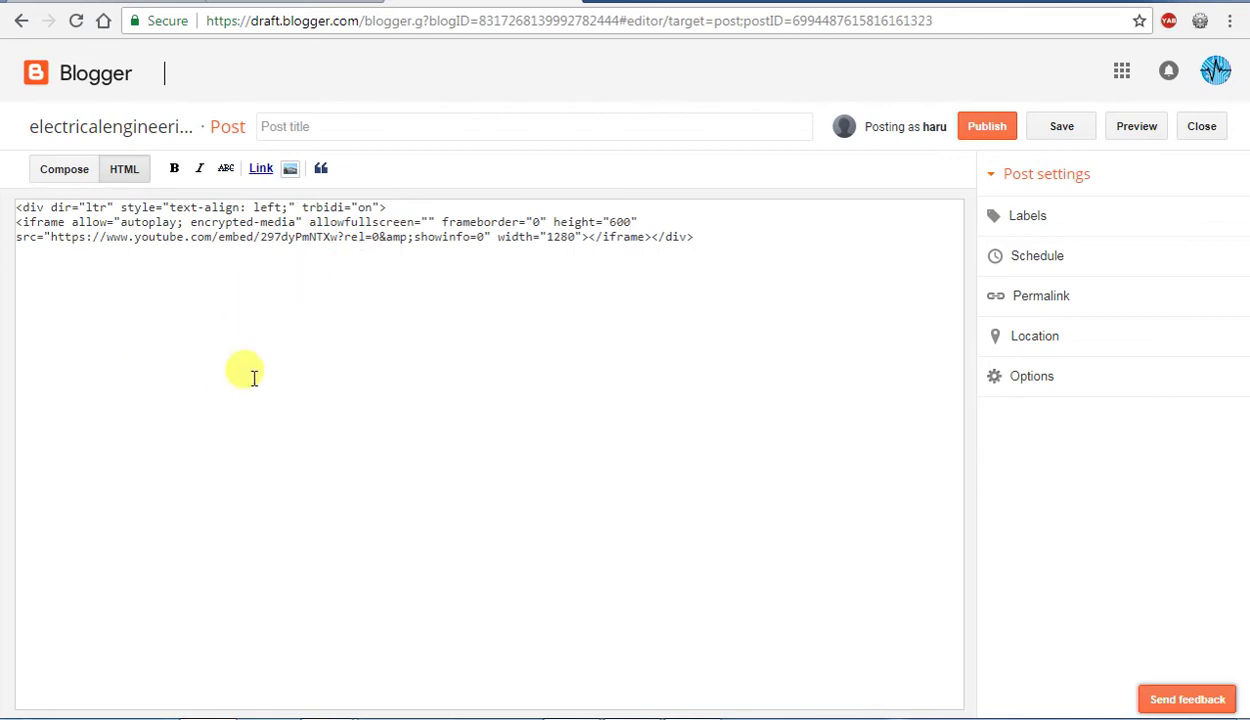
click(560, 238)
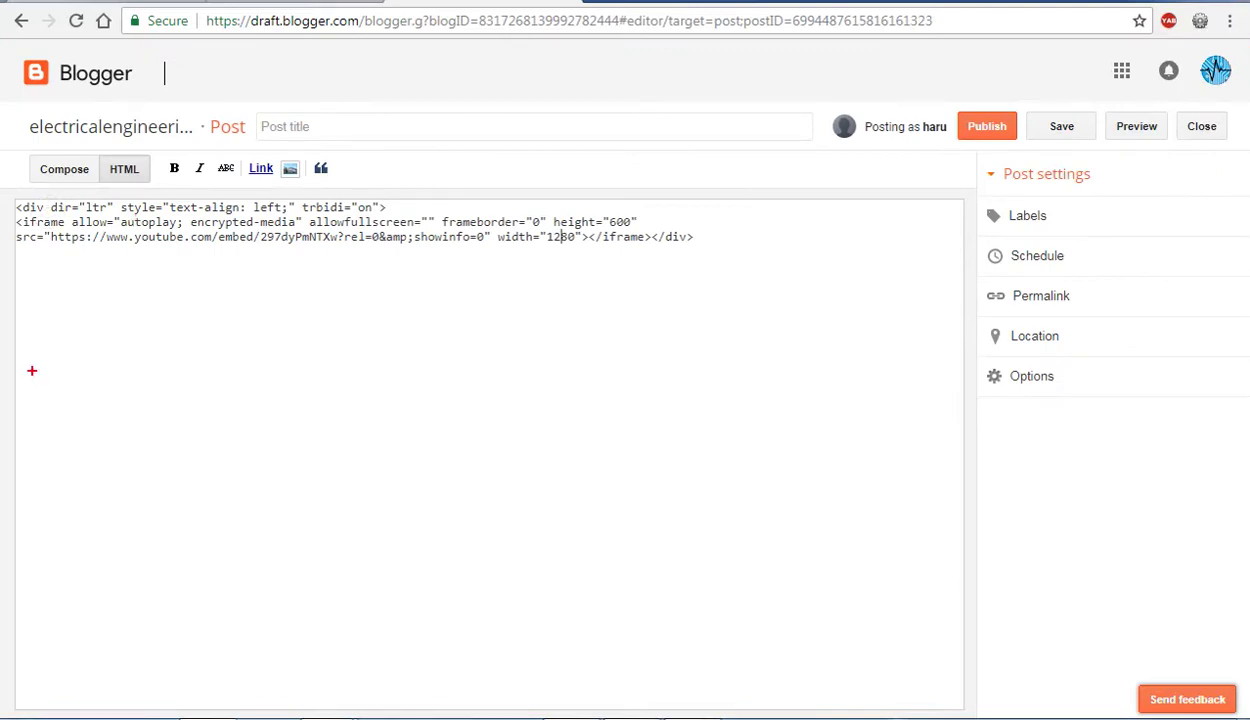
mouse_move(32, 371)
mouse_down()
mouse_move(558, 399)
mouse_move(894, 391)
mouse_up()
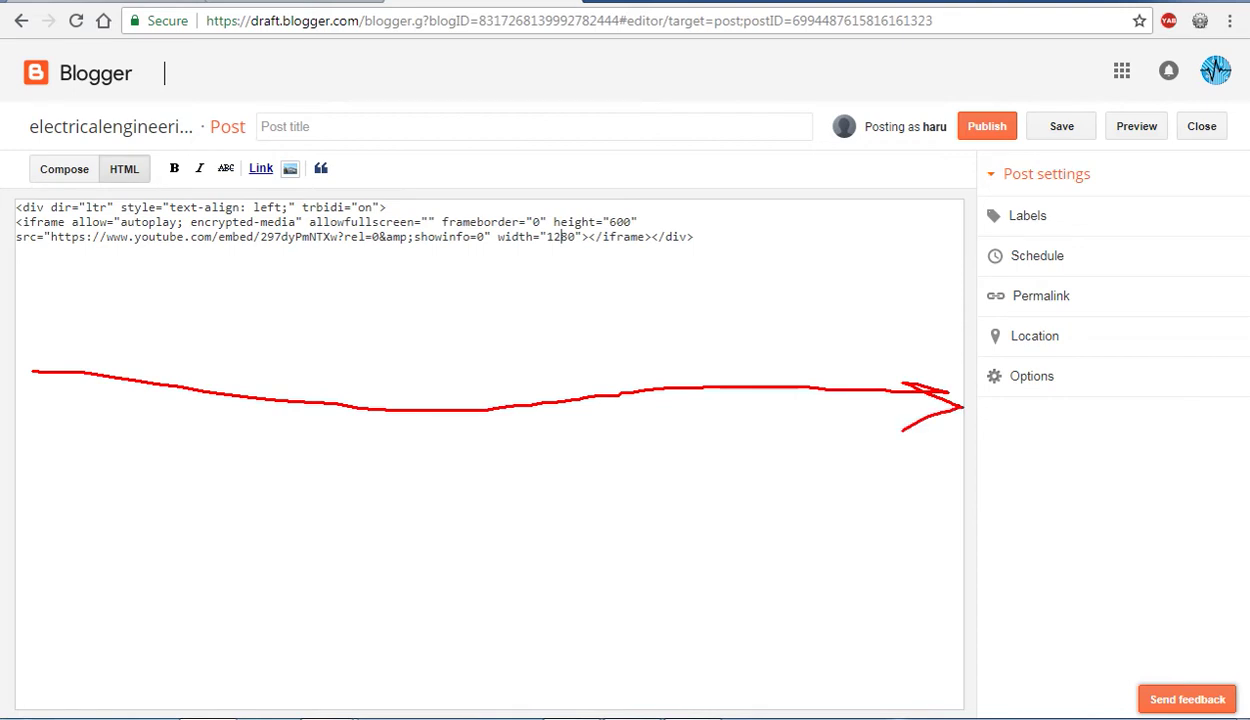
drag(65, 354, 55, 412)
drag(897, 228, 891, 362)
drag(890, 225, 930, 242)
drag(868, 331, 905, 346)
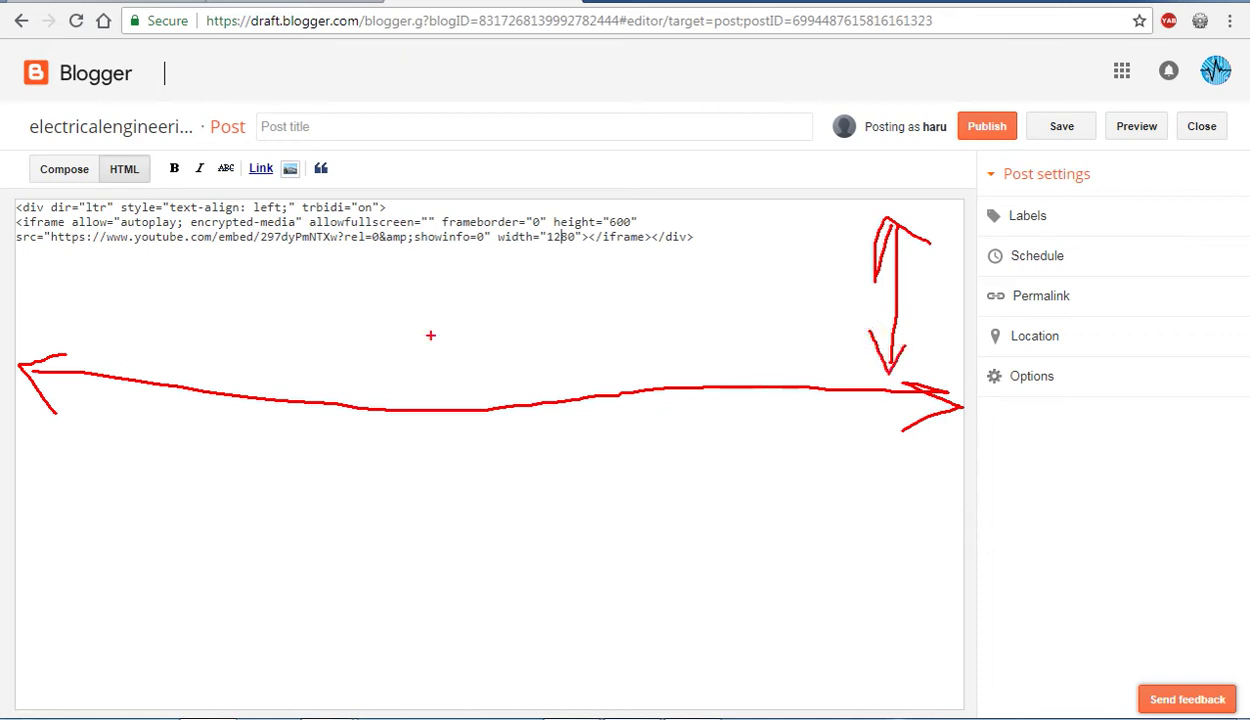
mouse_move(732, 230)
mouse_down()
mouse_move(735, 299)
mouse_move(798, 336)
mouse_up()
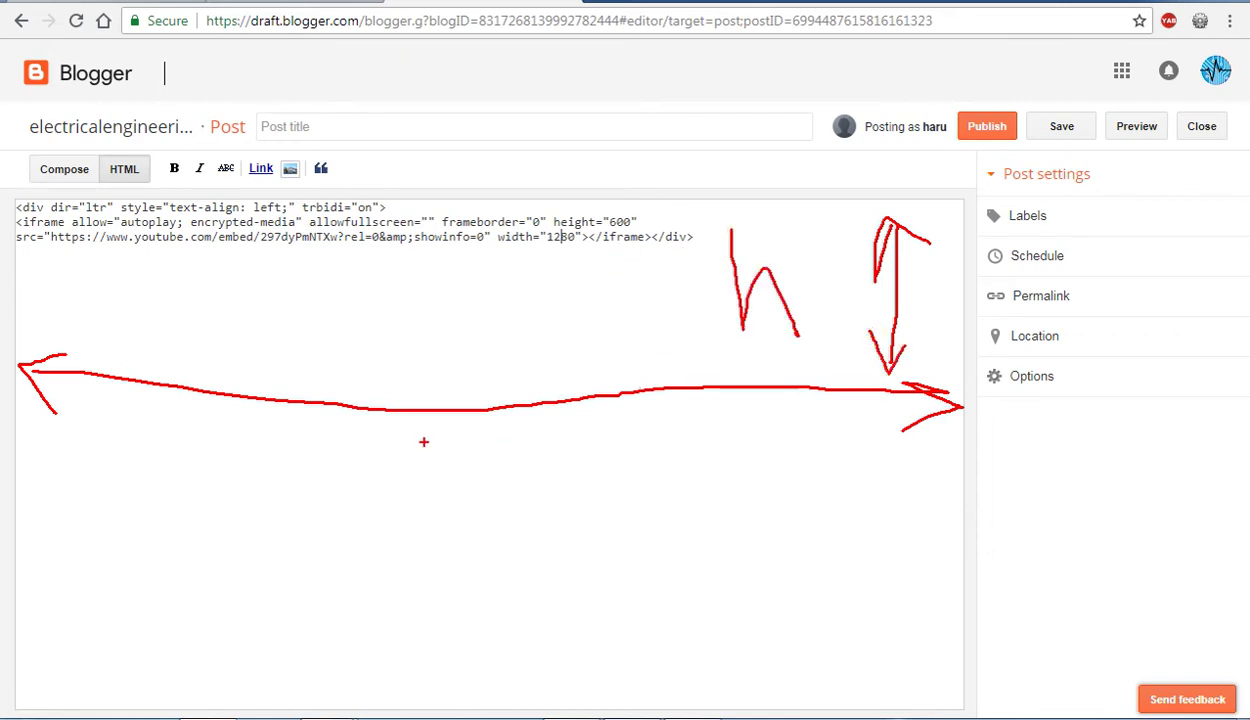
drag(423, 441, 460, 432)
key(ctrl+z)
key(ctrl+z)
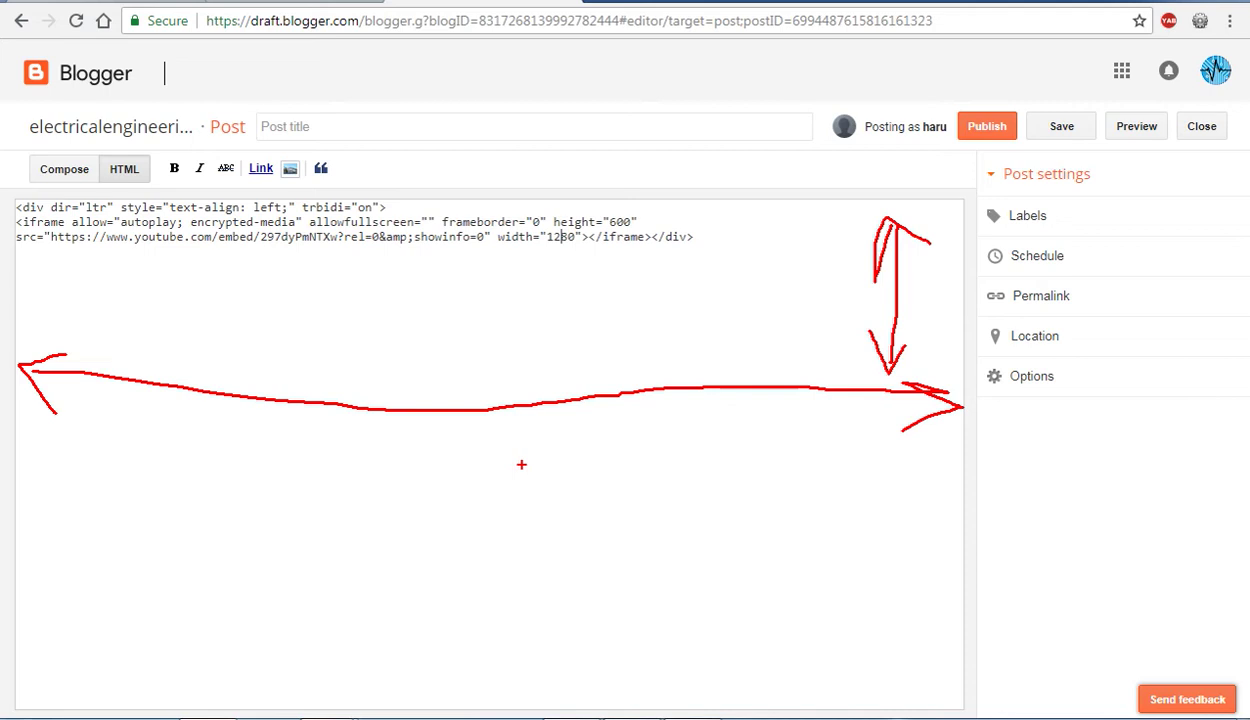
key(ctrl+z)
key(ctrl+z)
key(ctrl+z)
key(ctrl+z)
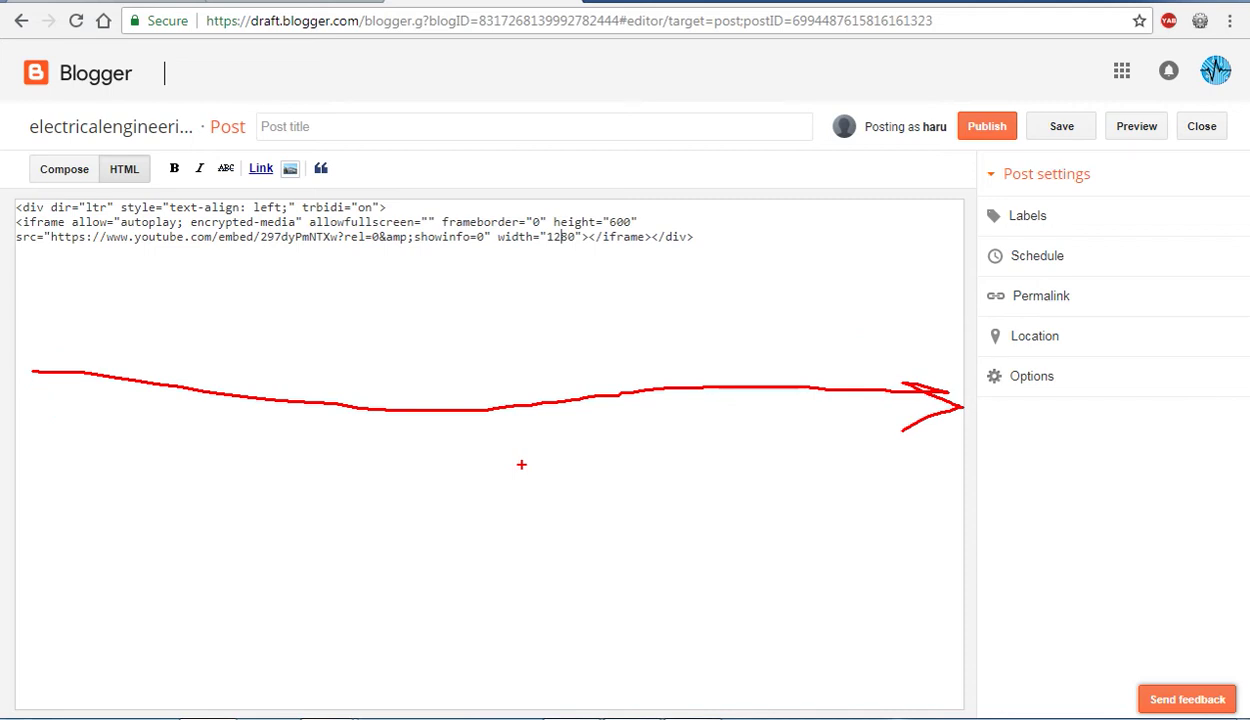
key(ctrl+z)
key(ctrl+z)
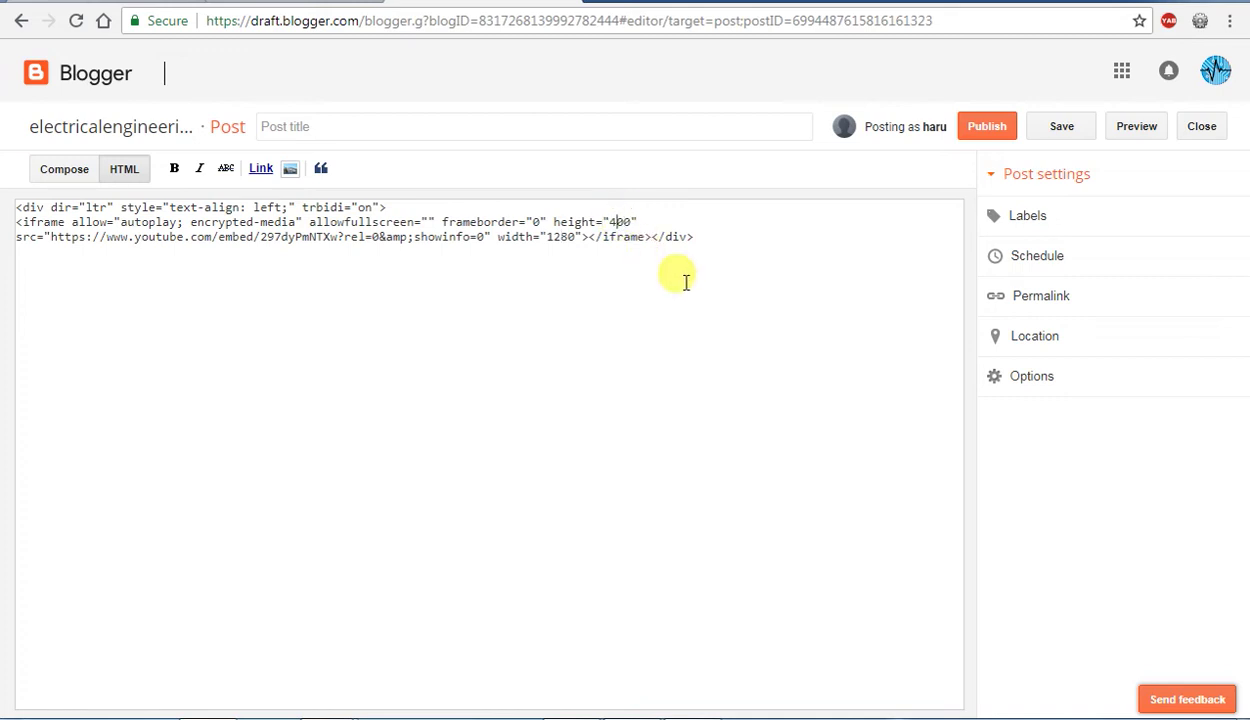
Set the iframe width to 600 in the post's HTML and show the resized player in the compose view.
click(561, 238)
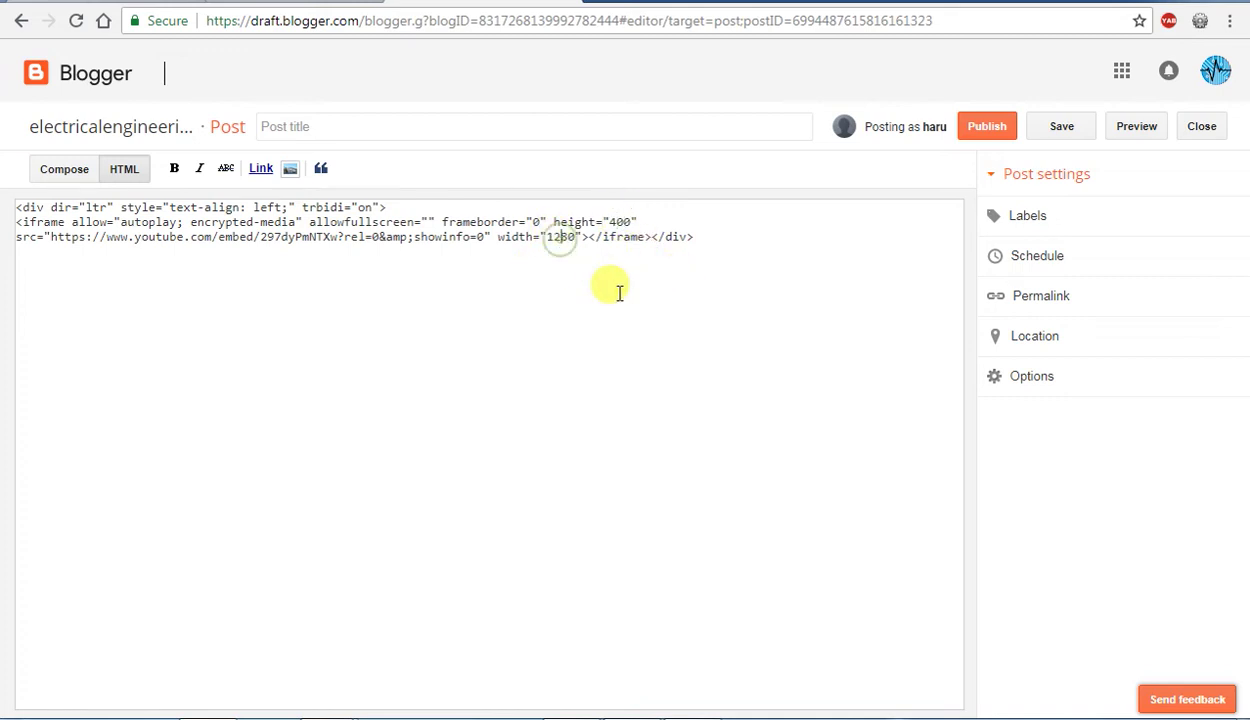
key(BackSpace)
key(BackSpace)
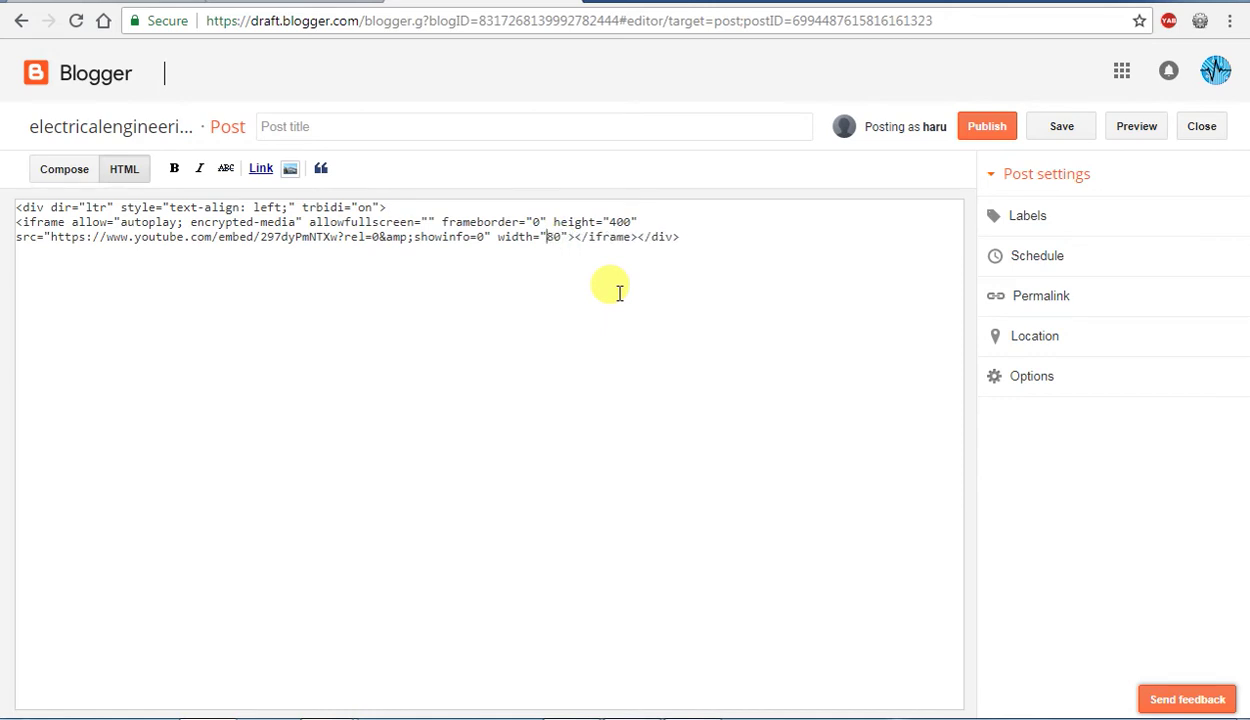
text(6)
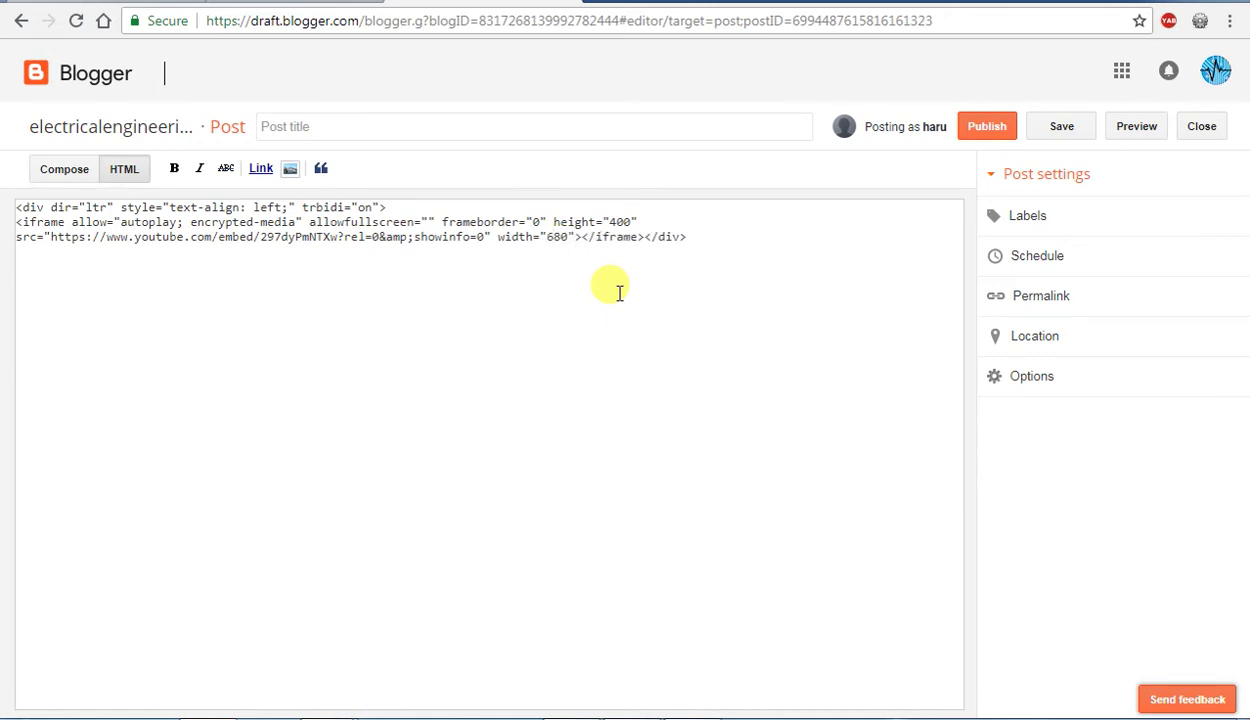
key(Delete)
text(0)
click(70, 173)
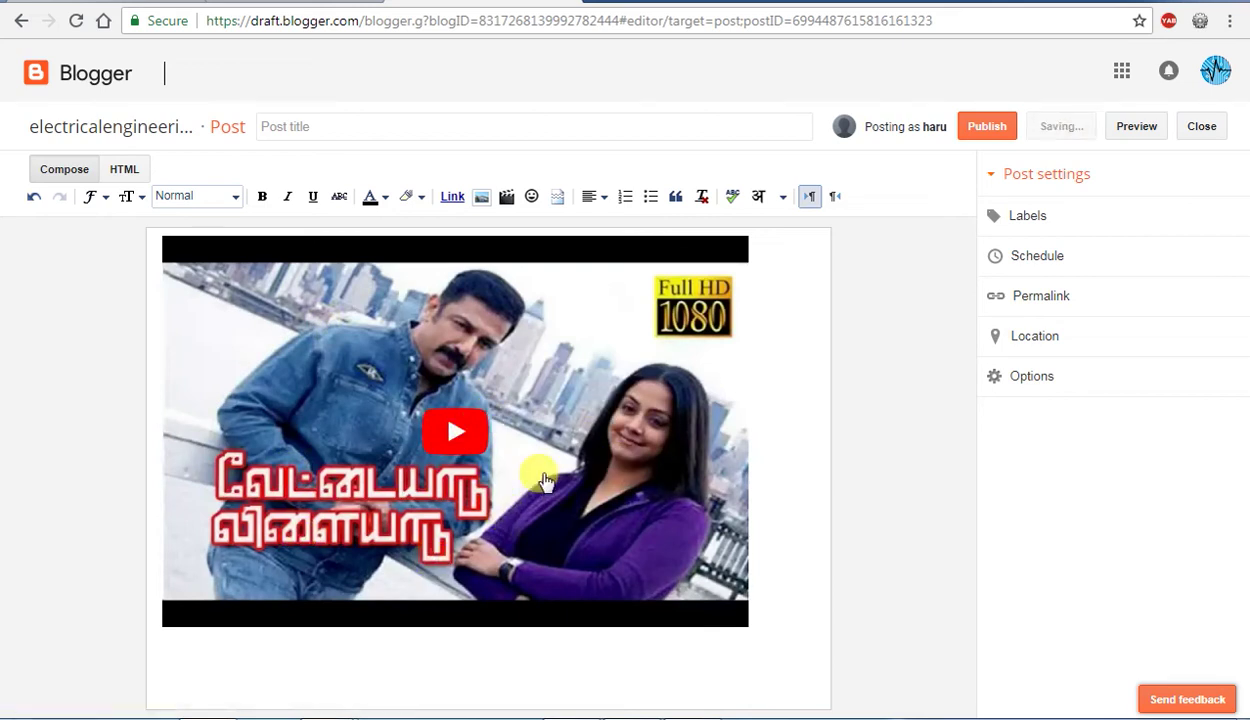
Look up the movie's title on its YouTube page for use as the blog post's title.
click(300, 123)
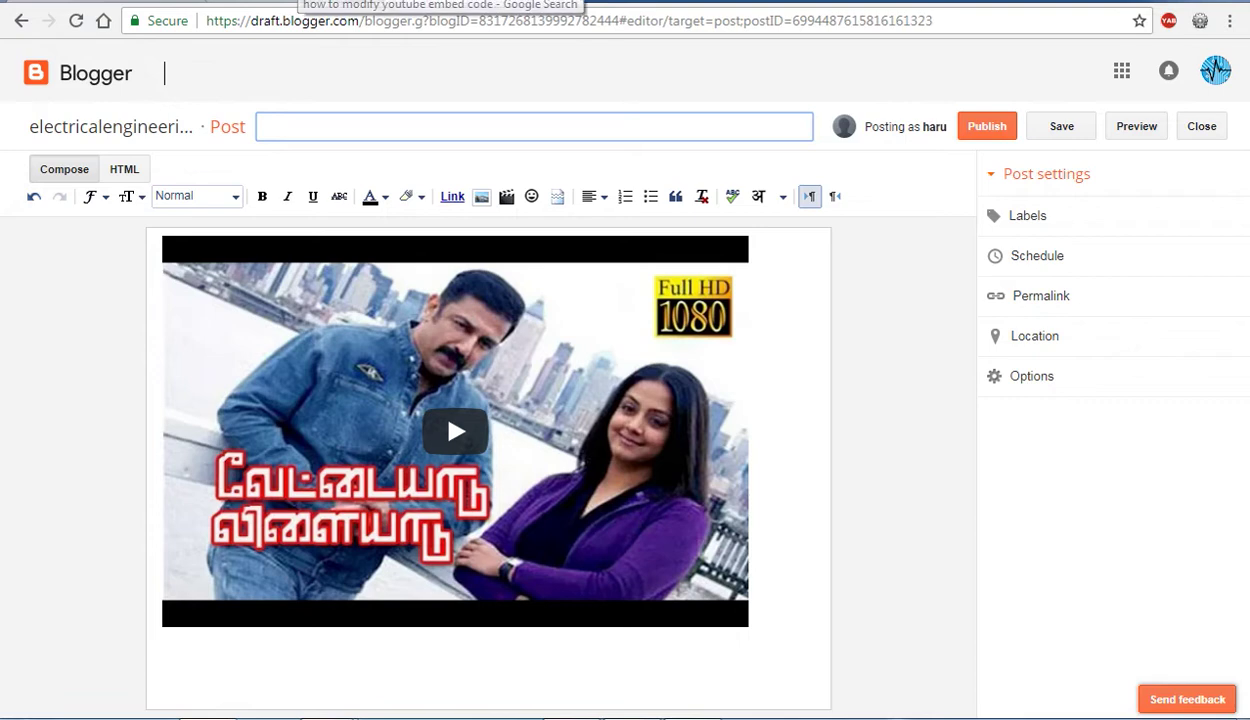
click(290, 2)
key(ctrl+Tab)
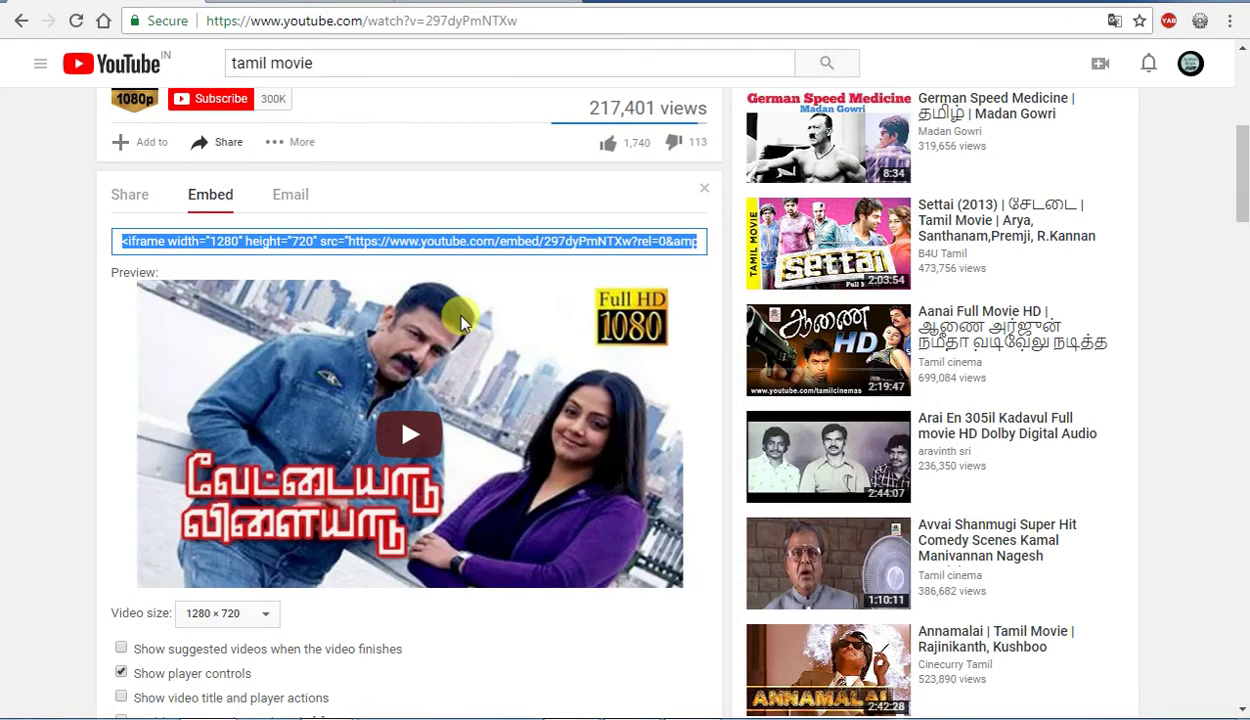
scroll(460, 320, up, 5)
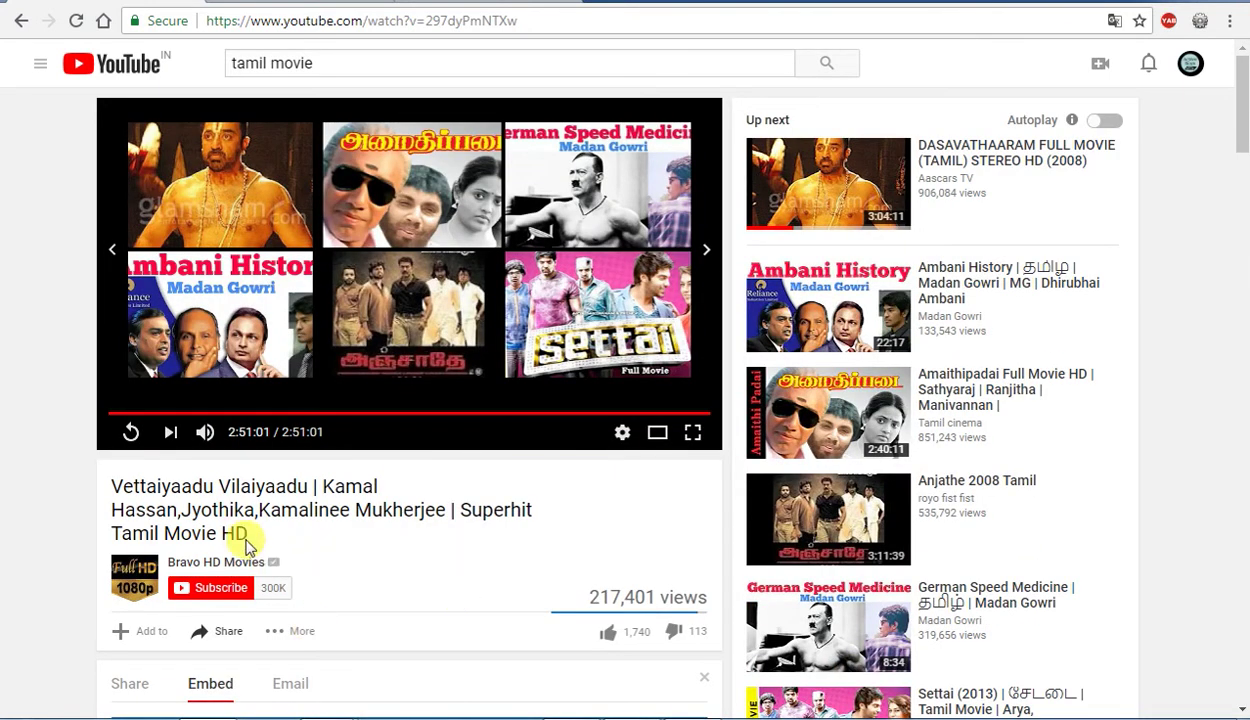
triple_click(92, 488)
drag(600, 525, 960, 318)
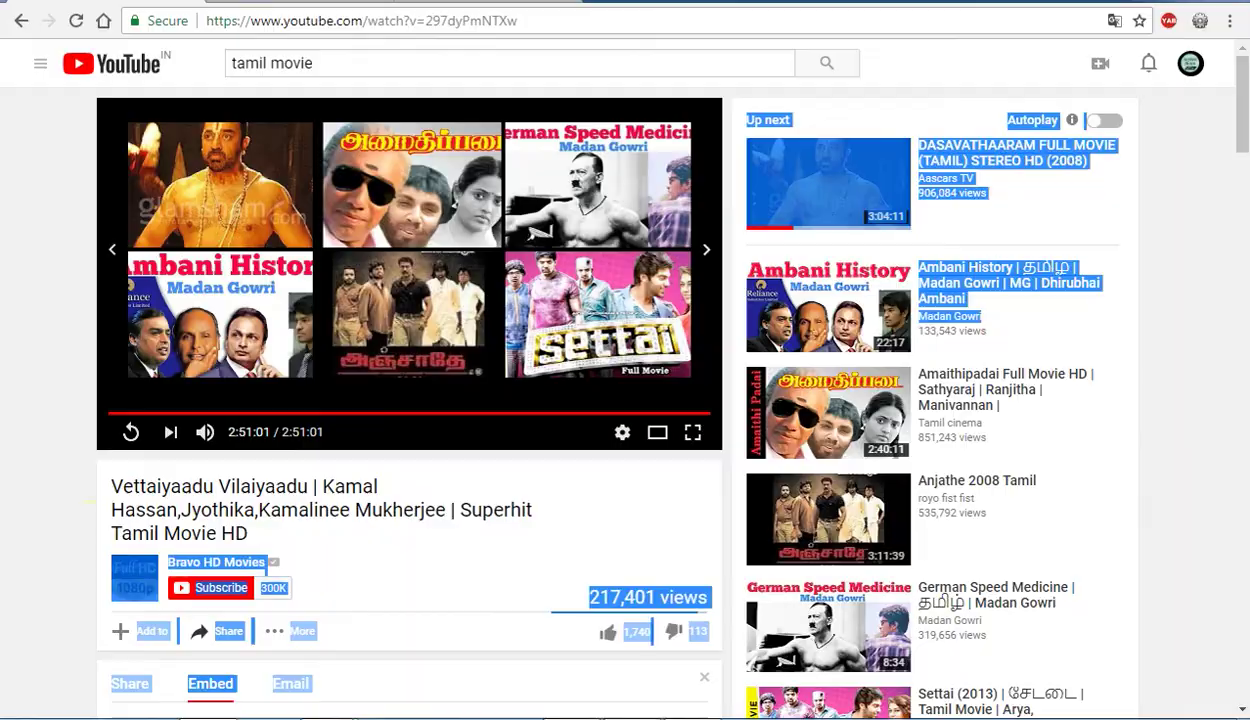
Return to the Blogger draft and title the post "vedaiyadu vilaiyadu Full Movie Watch online".
click(455, 8)
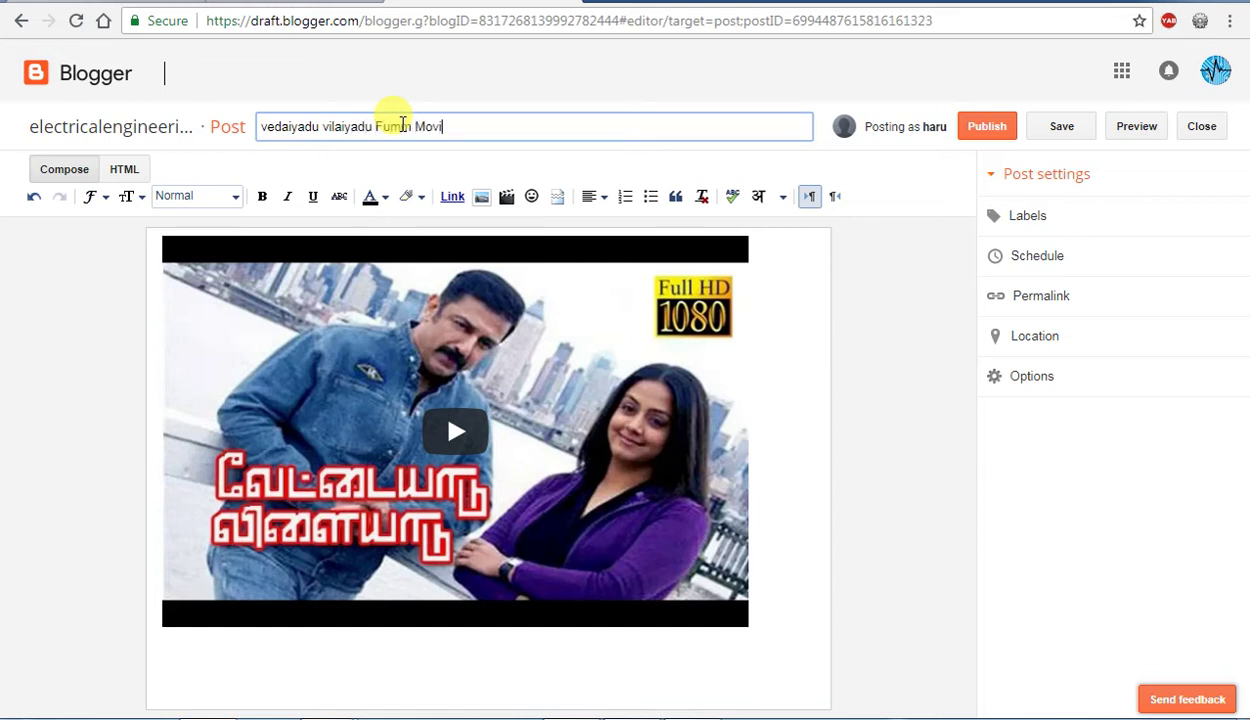
text(Watch online)
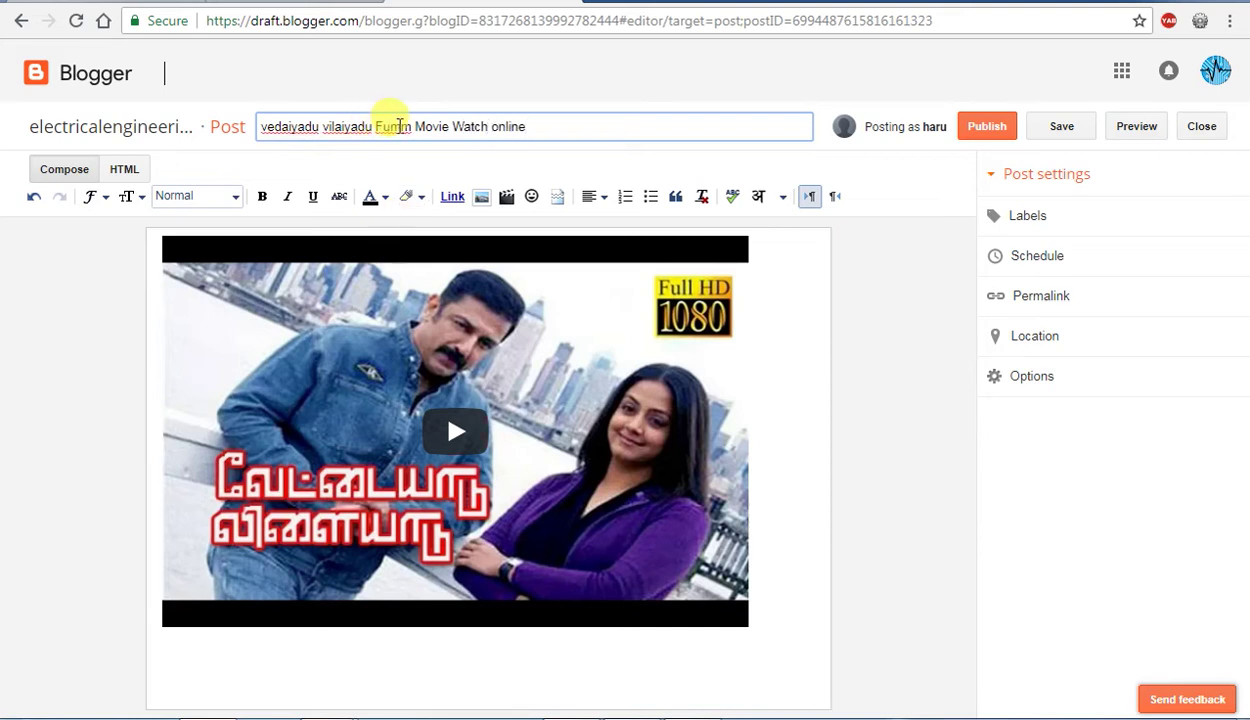
key(BackSpace)
key(BackSpace)
key(BackSpace)
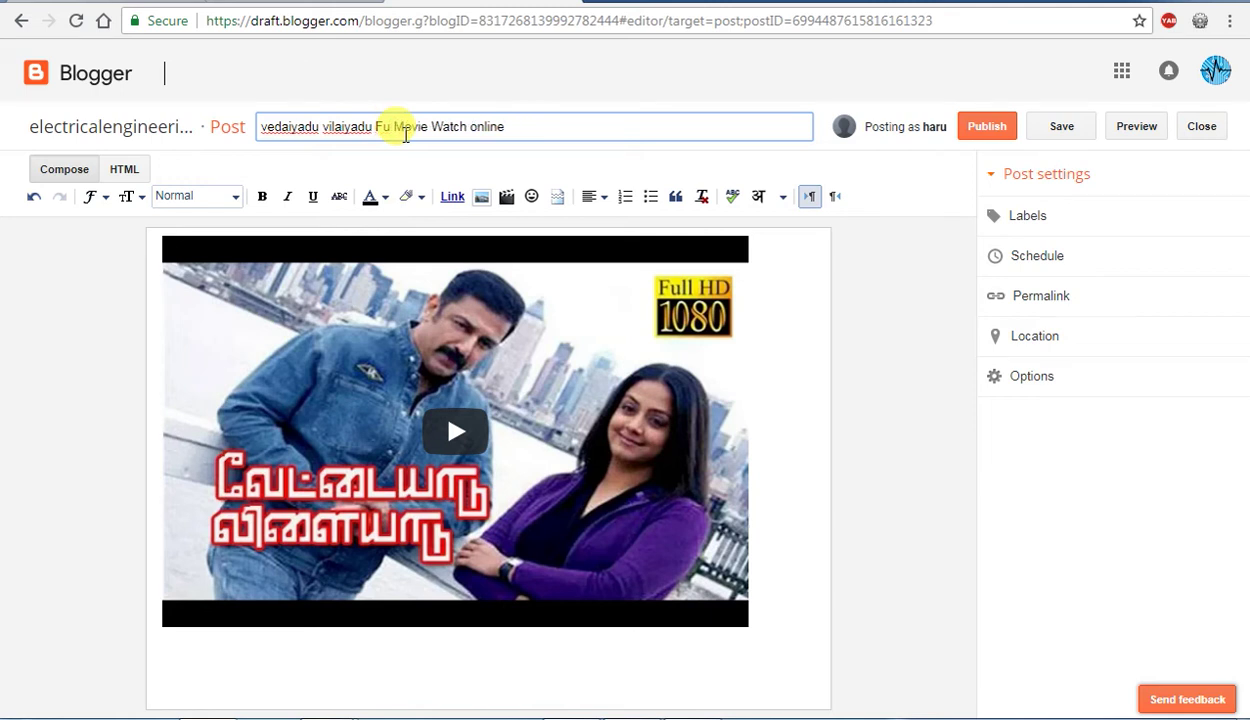
text(ll)
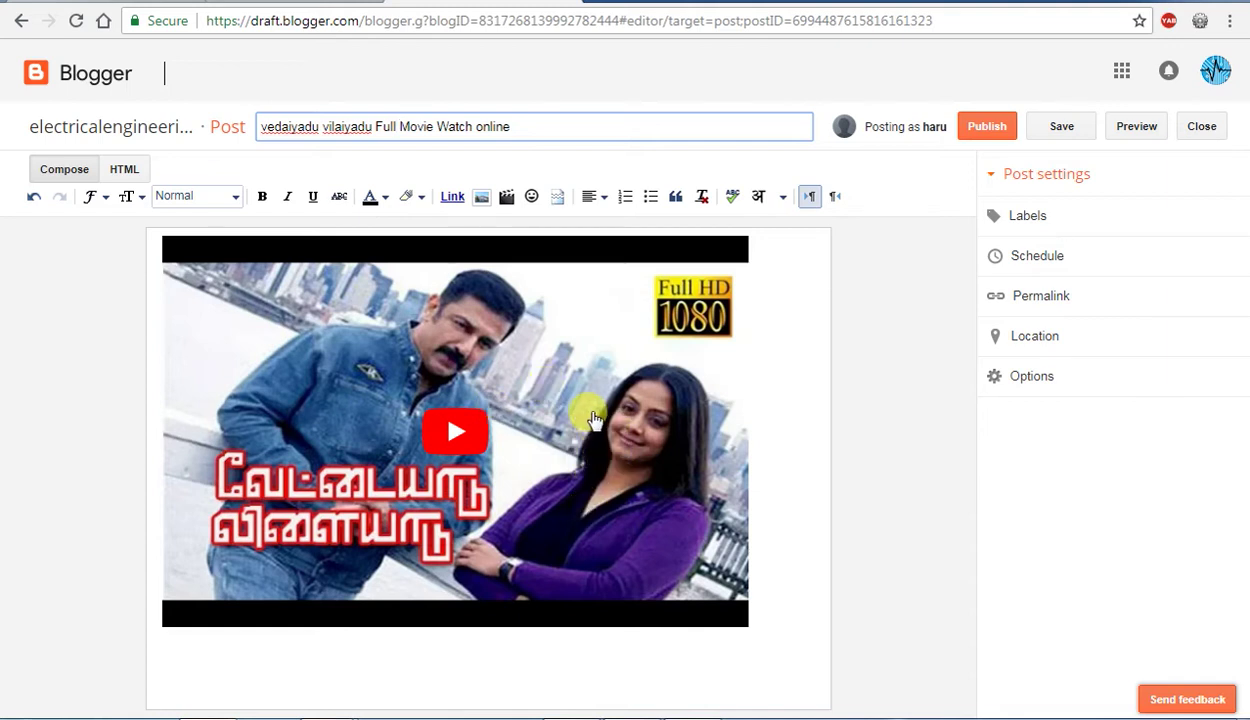
Publish the post and view the live blog in a new tab to check the embedded video, dismissing the translation offer.
click(975, 134)
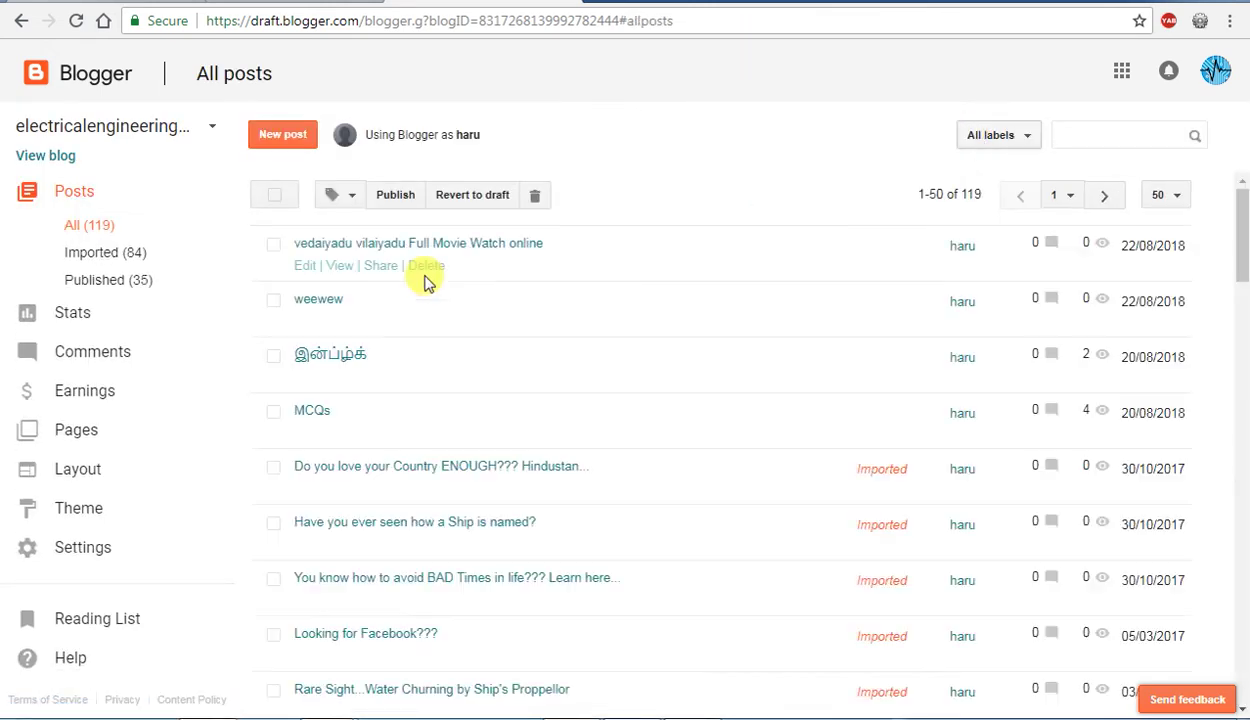
right_click(45, 157)
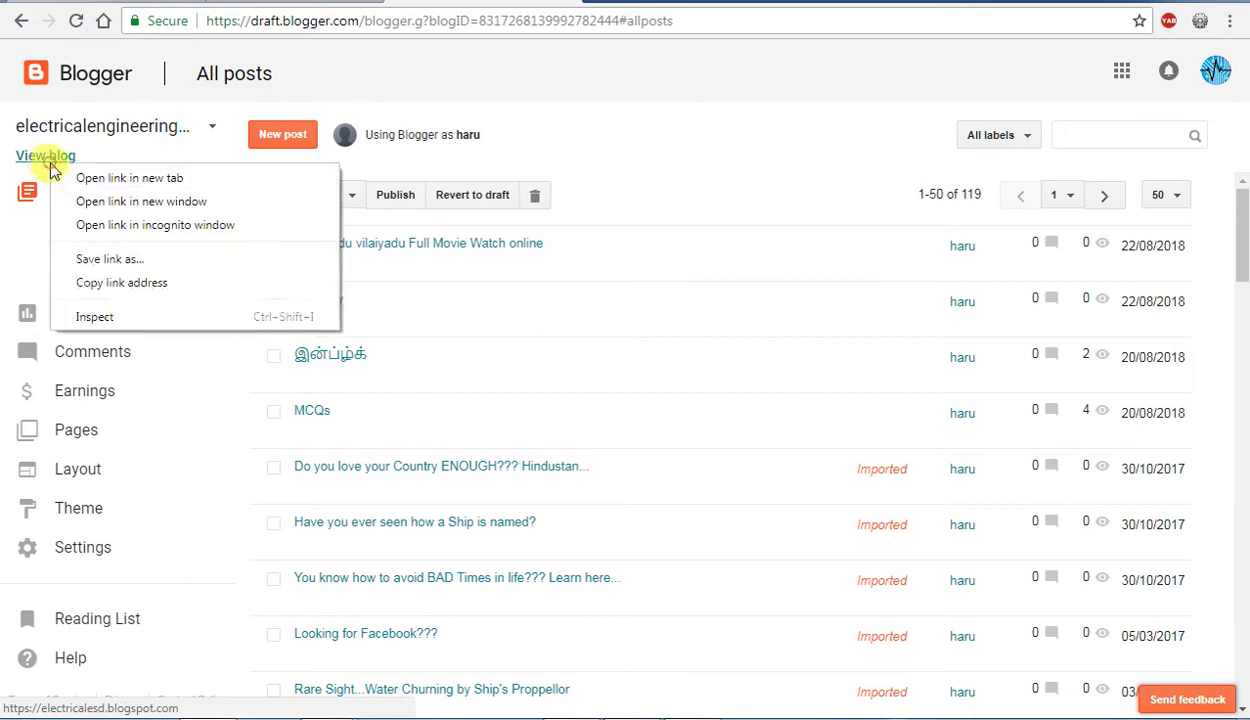
click(80, 178)
key(ctrl+Tab)
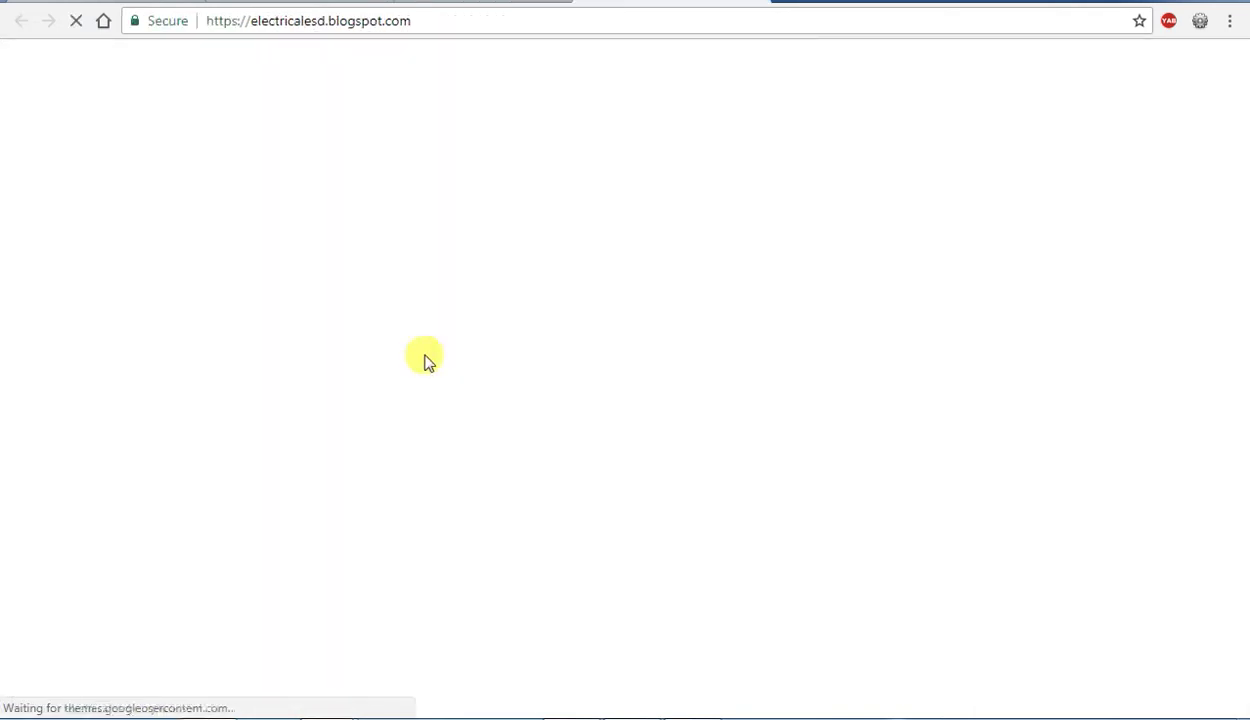
scroll(500, 458, down, 4)
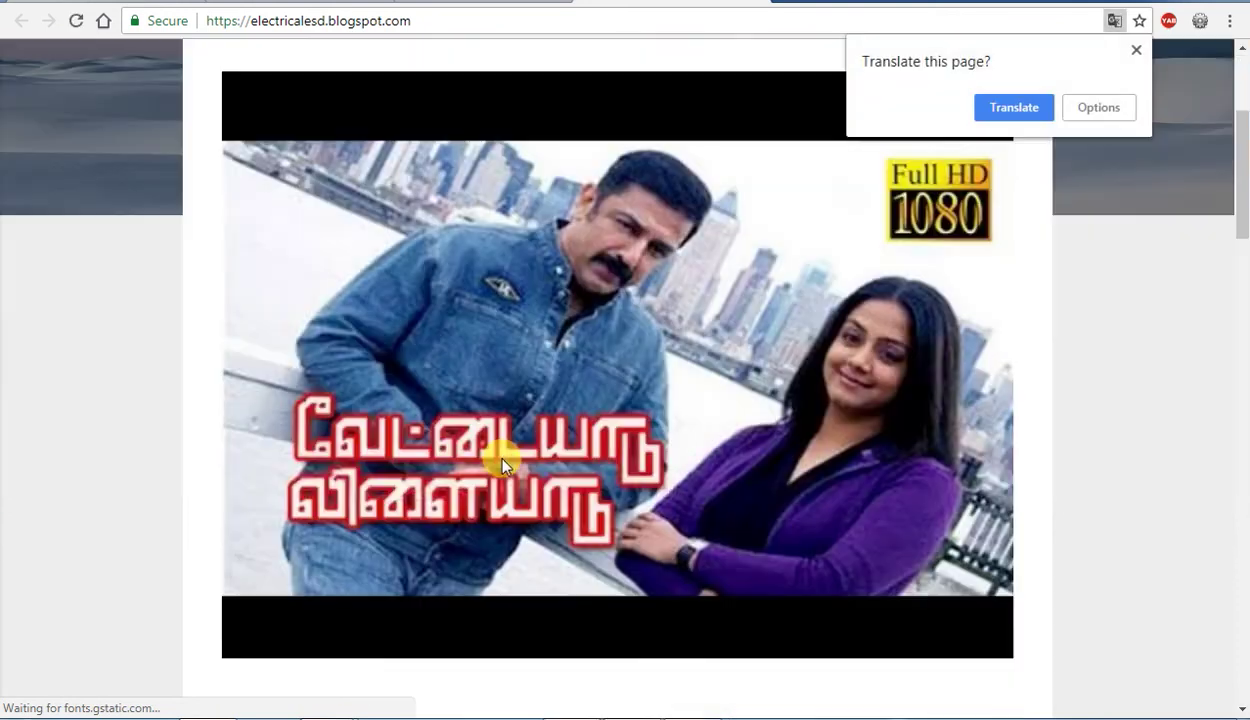
scroll(607, 412, up, 2)
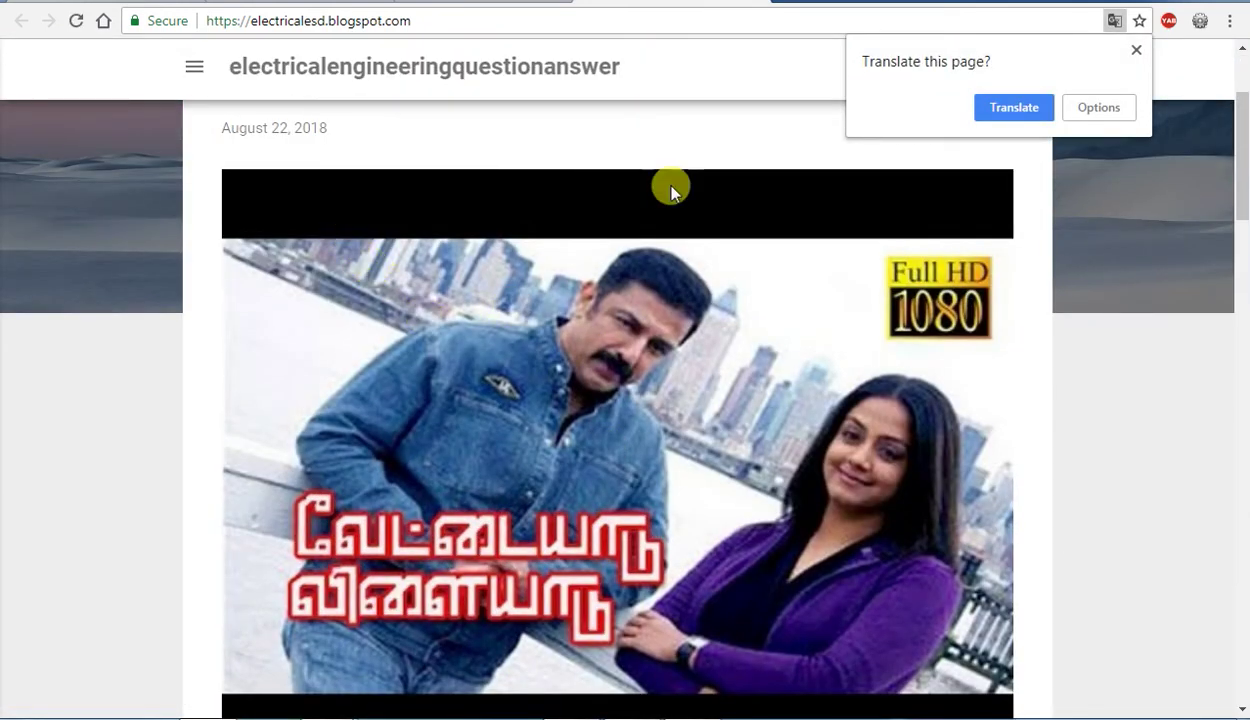
click(1137, 52)
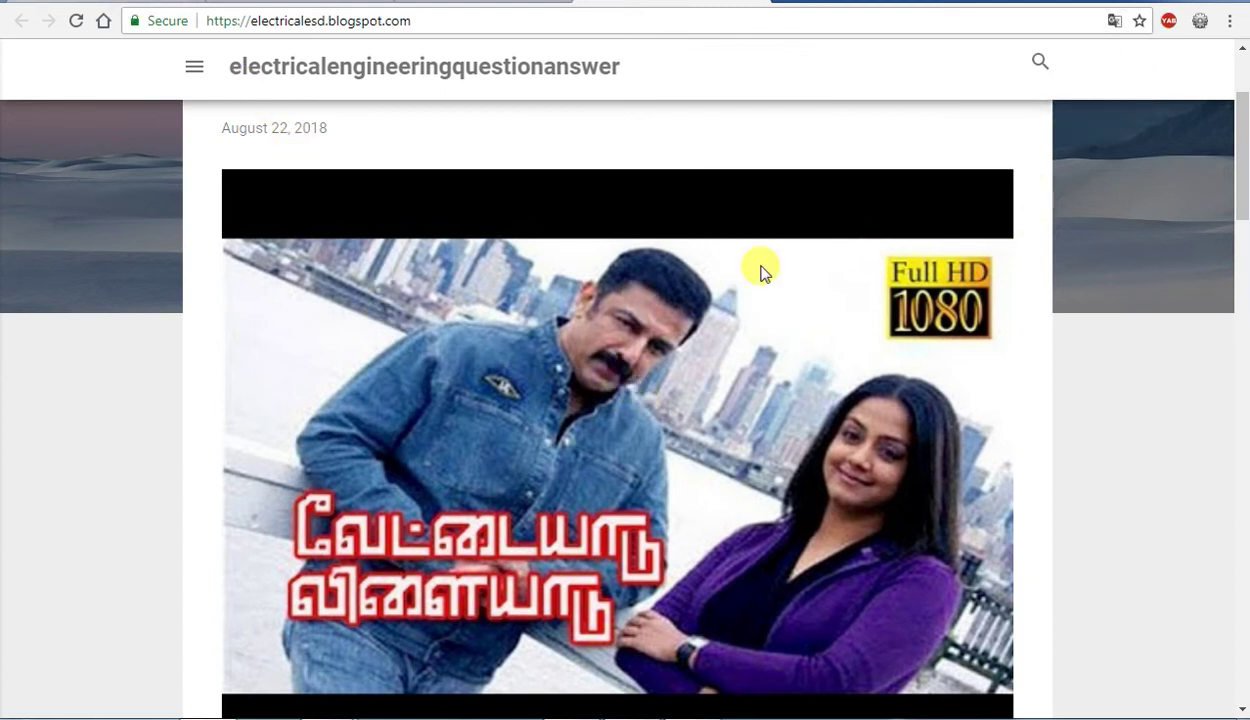
Switch to the movie's YouTube page and review the player options under its embed code.
click(301, 279)
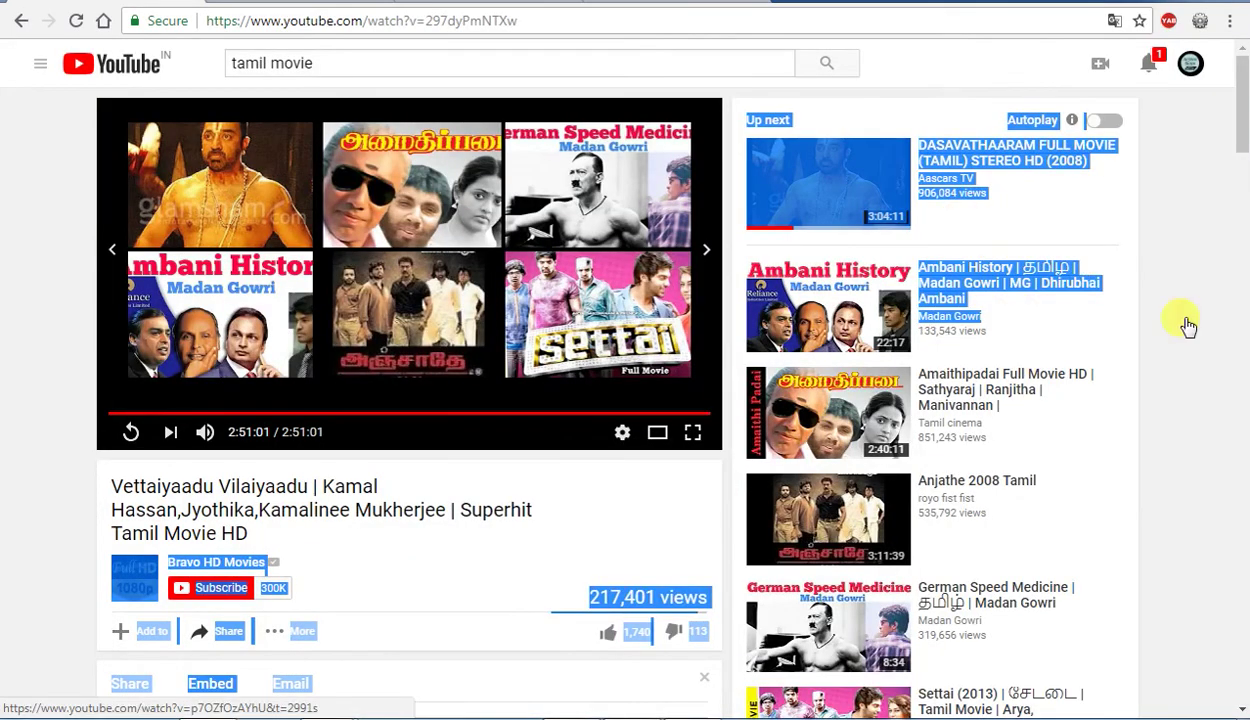
click(1242, 452)
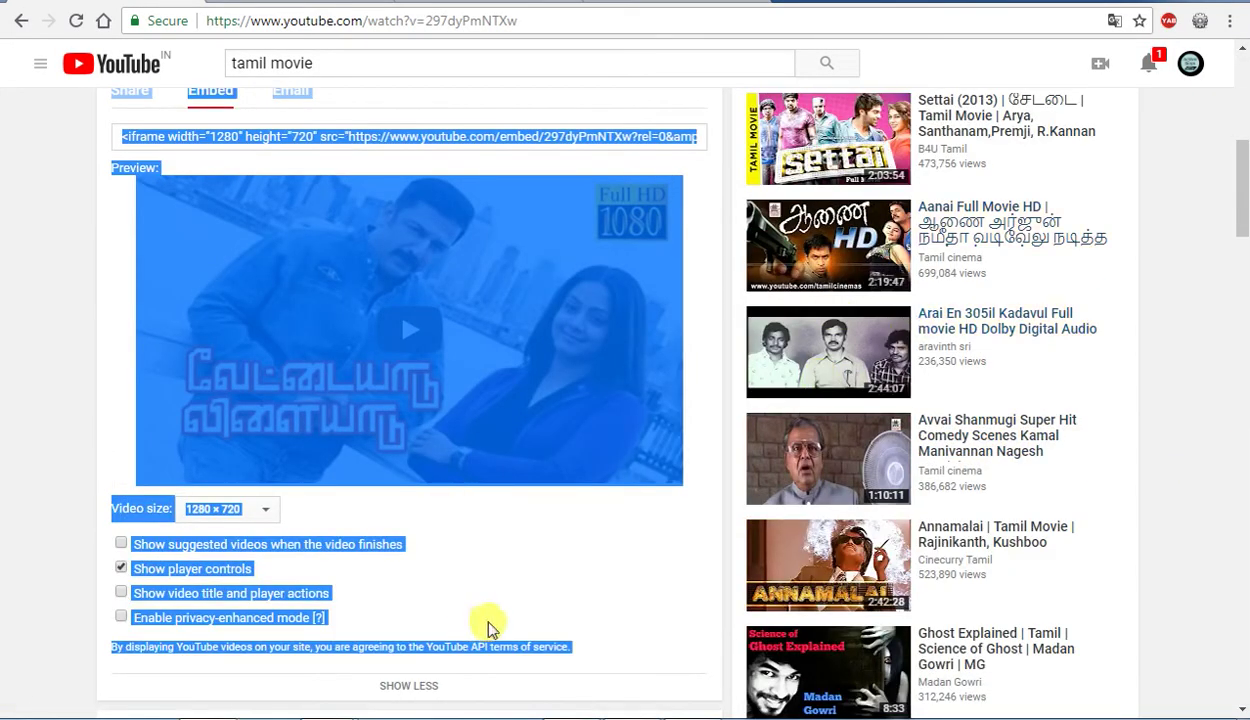
click(562, 525)
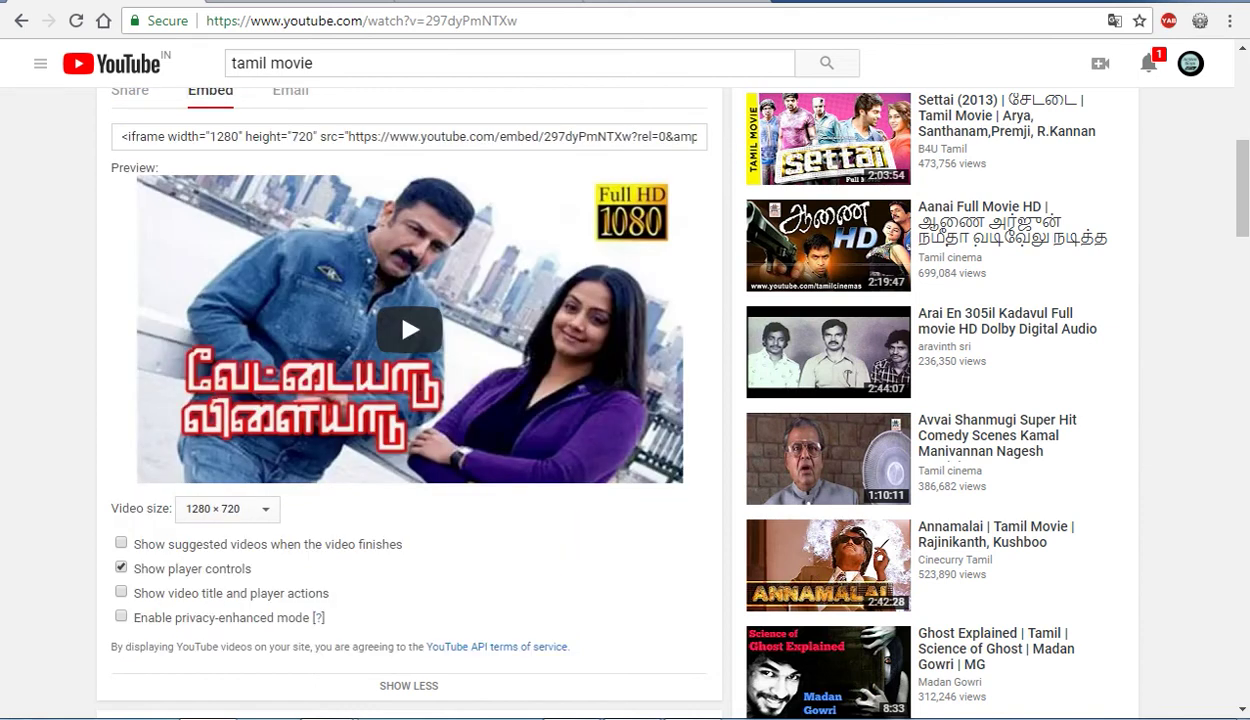
Reload the live blog's home page, check the new entry, and open the "vedaiyadu vilaiyadu Full Movie Watch online" post.
click(363, 2)
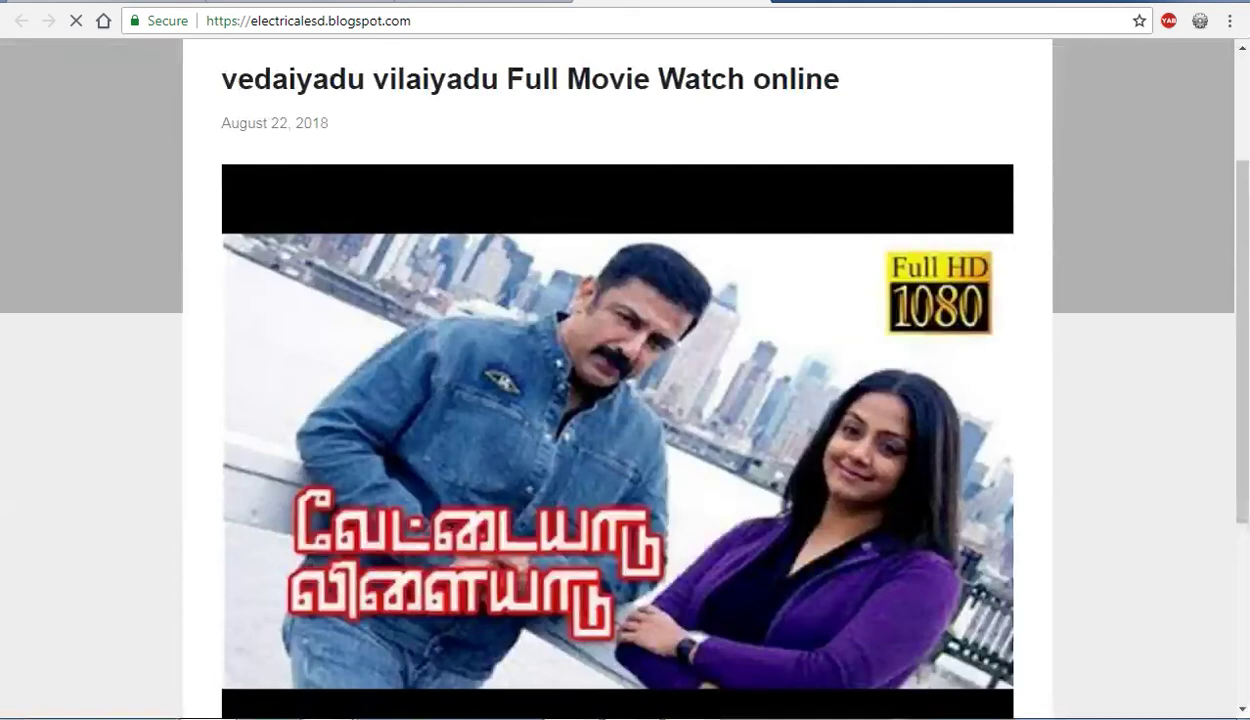
scroll(605, 425, down, 3)
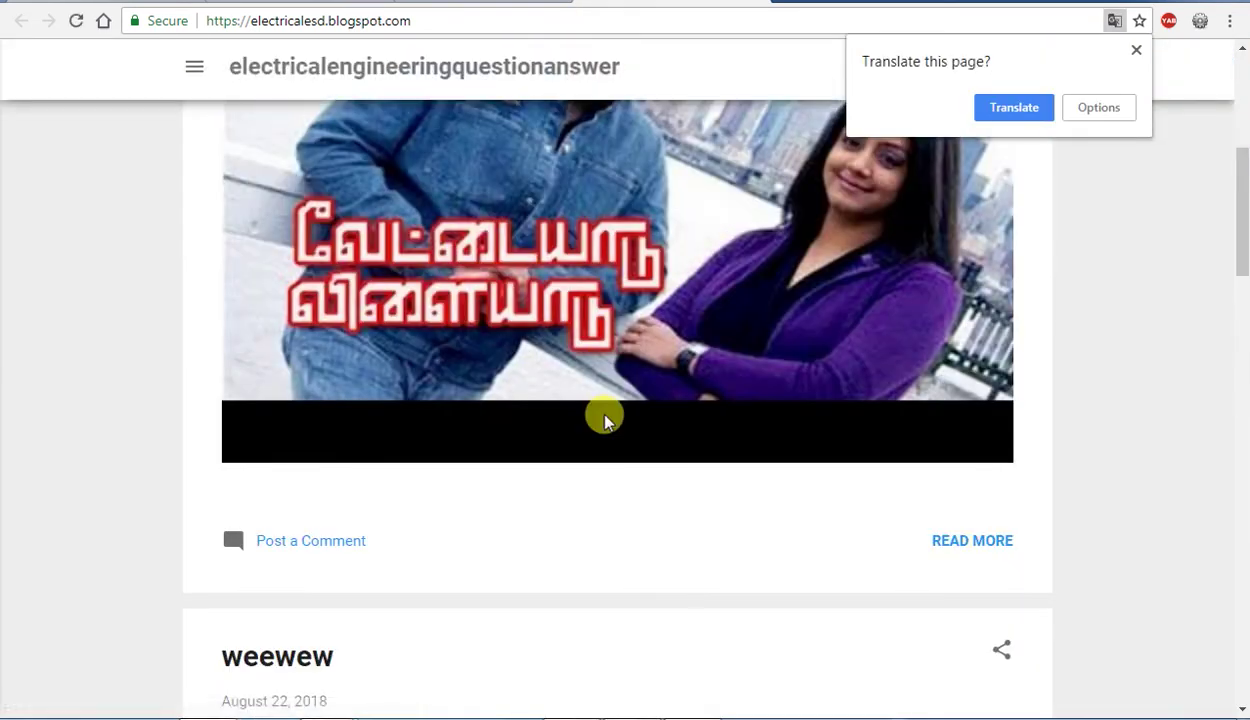
scroll(605, 420, up, 5)
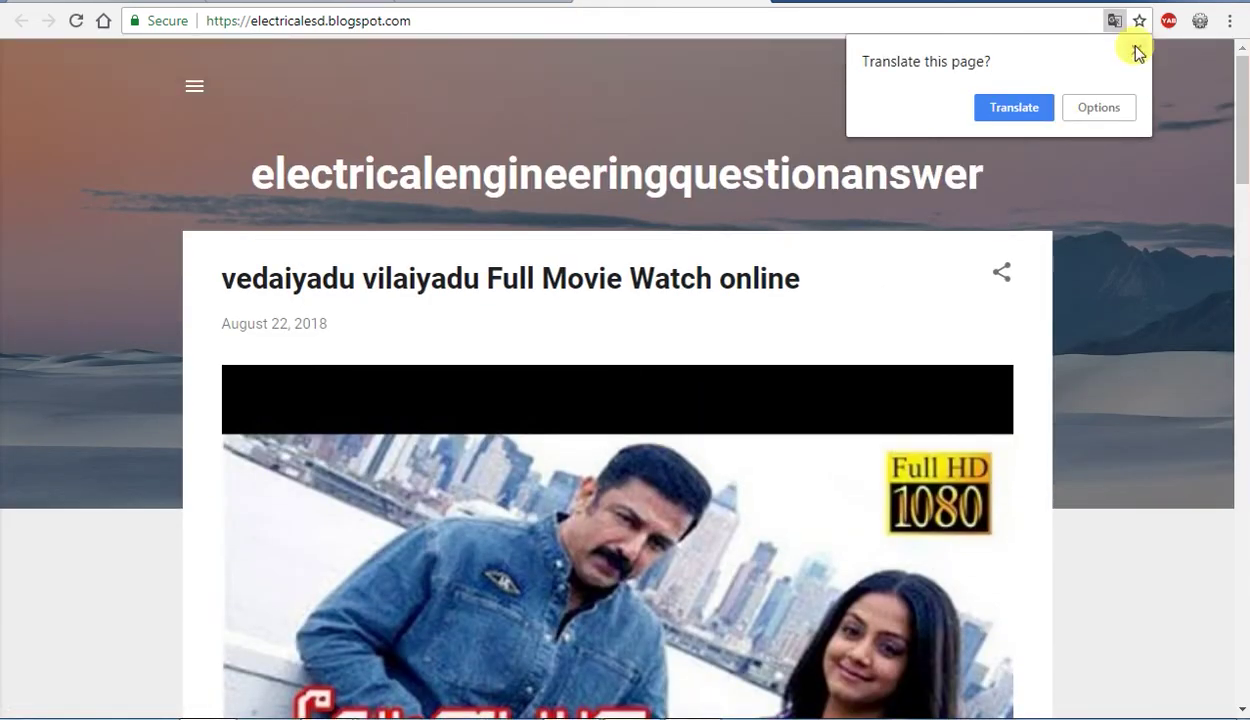
scroll(720, 407, down, 2)
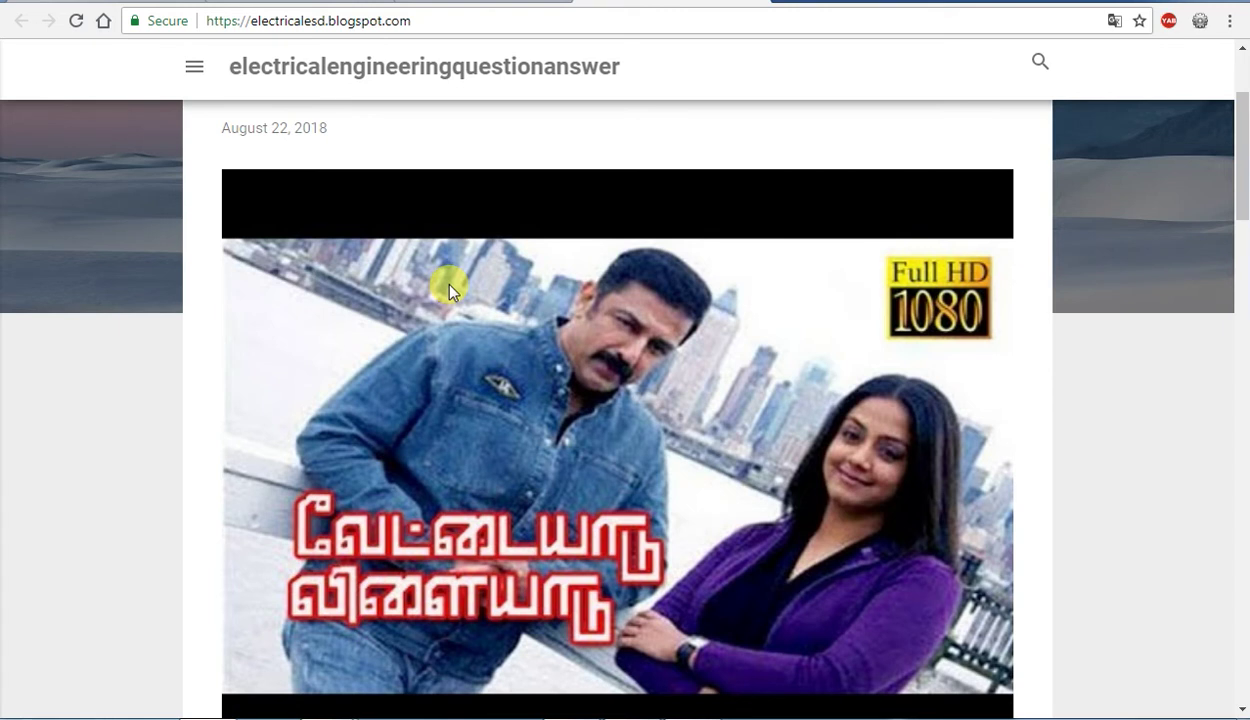
scroll(518, 395, down, 4)
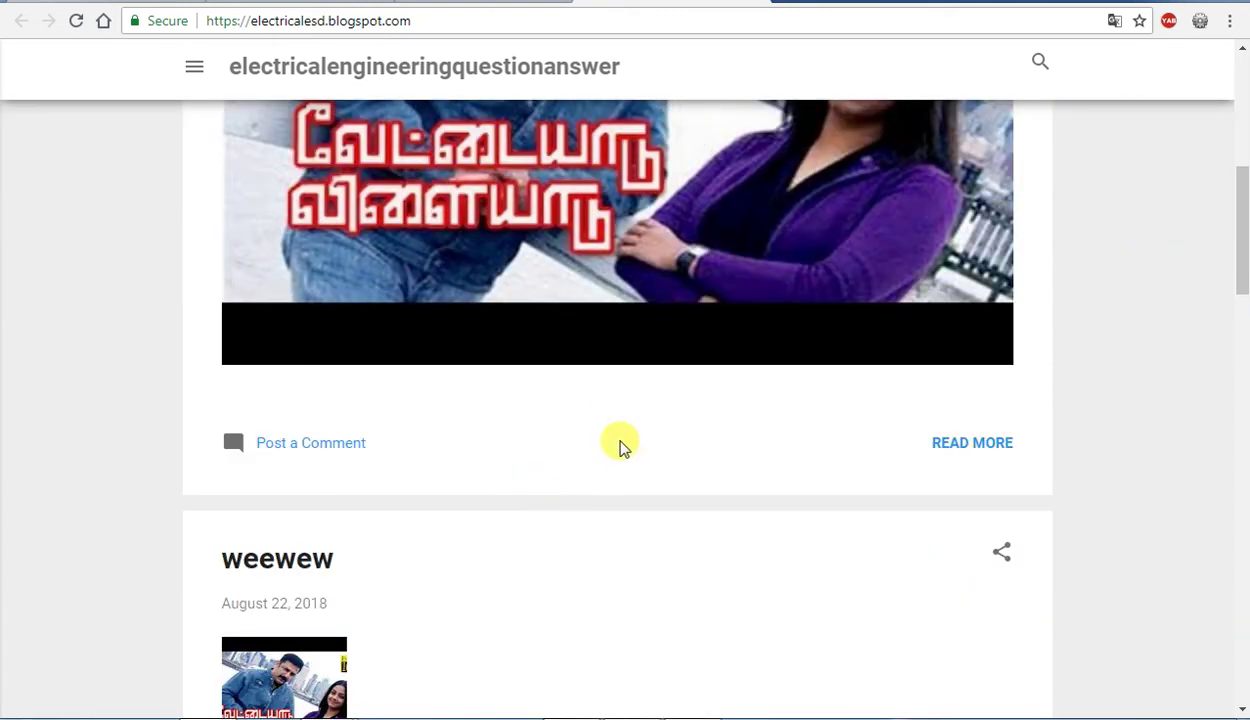
scroll(610, 430, up, 6)
click(481, 192)
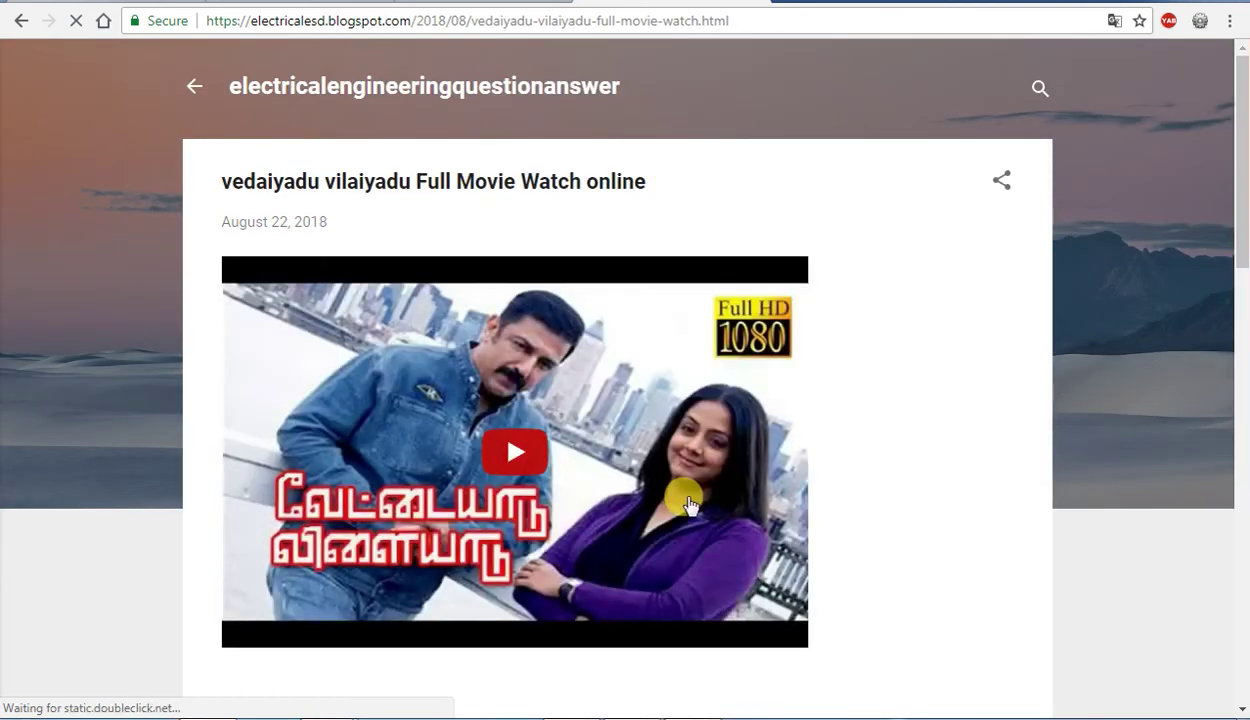
Test the embedded video's playback, pausing and settings in the published post, and switch back to Blogger's list of posts.
scroll(494, 438, down, 2)
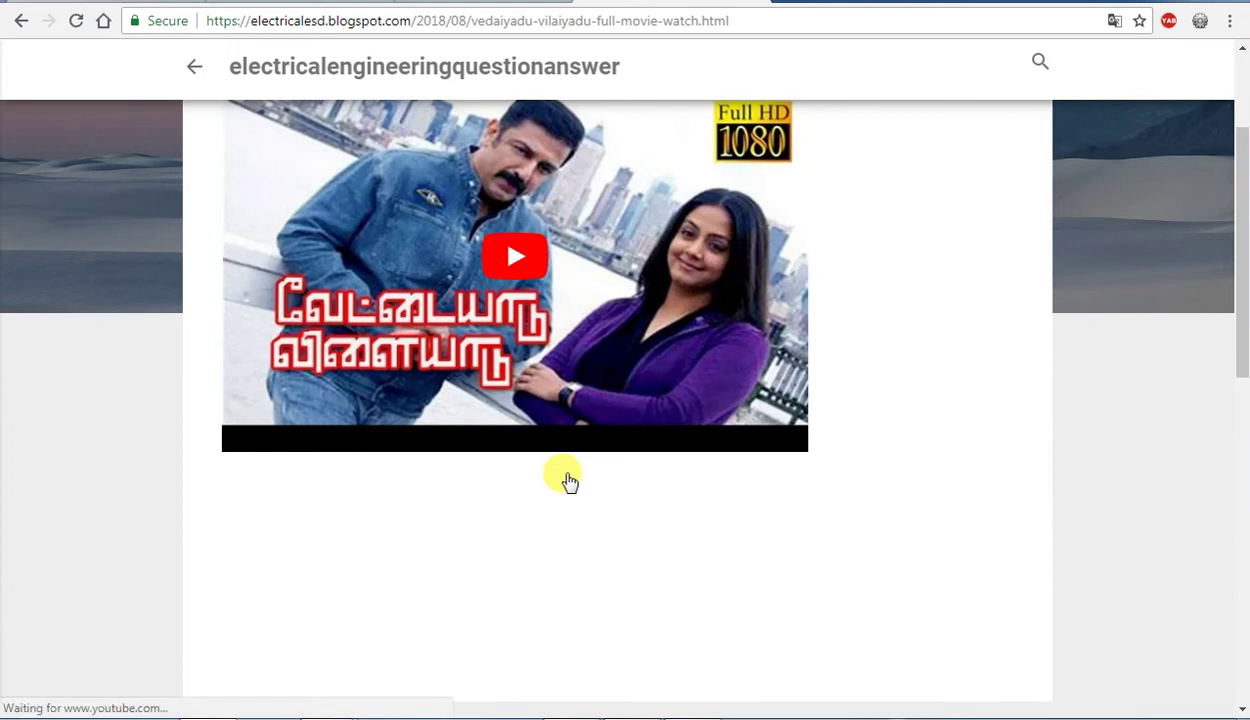
click(530, 258)
scroll(700, 465, up, 1)
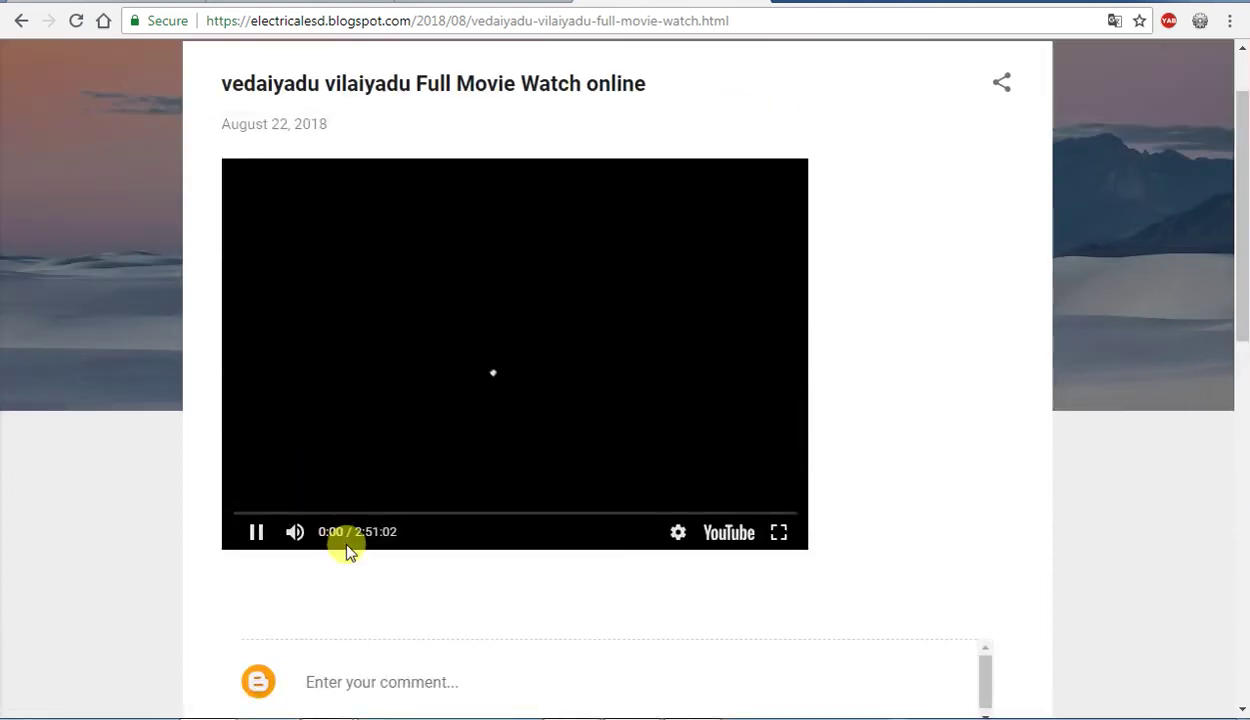
click(256, 532)
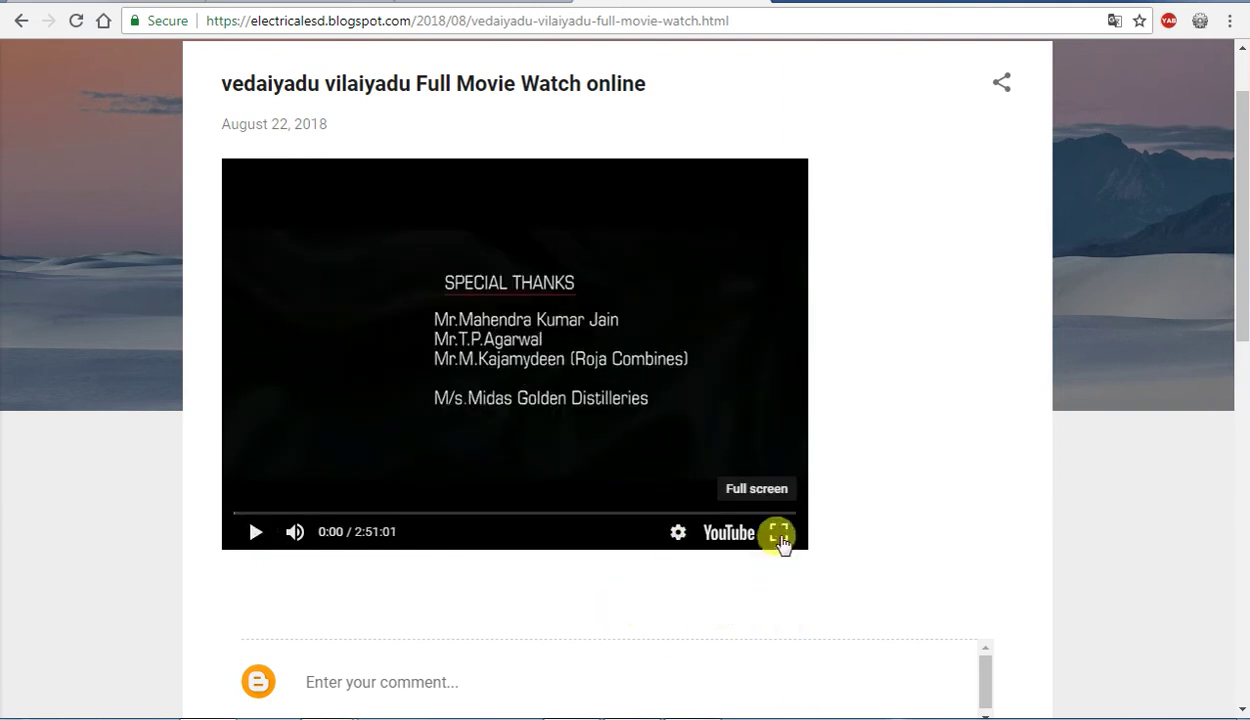
click(677, 533)
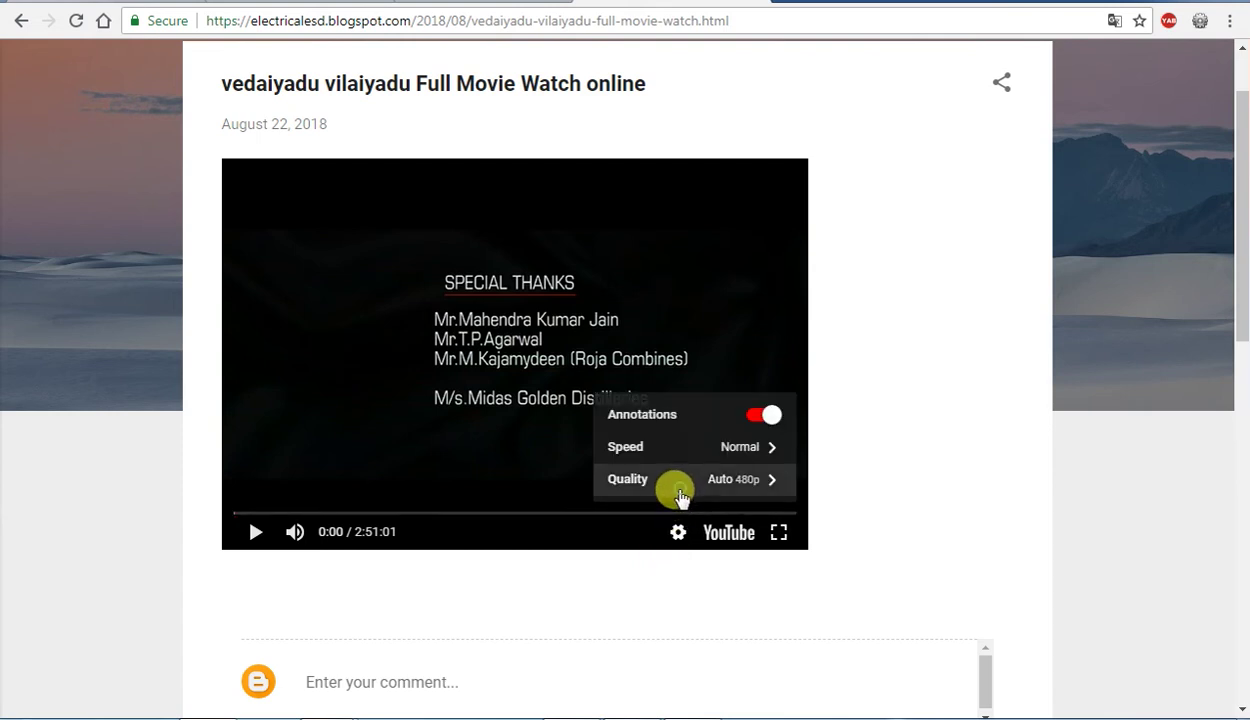
click(678, 487)
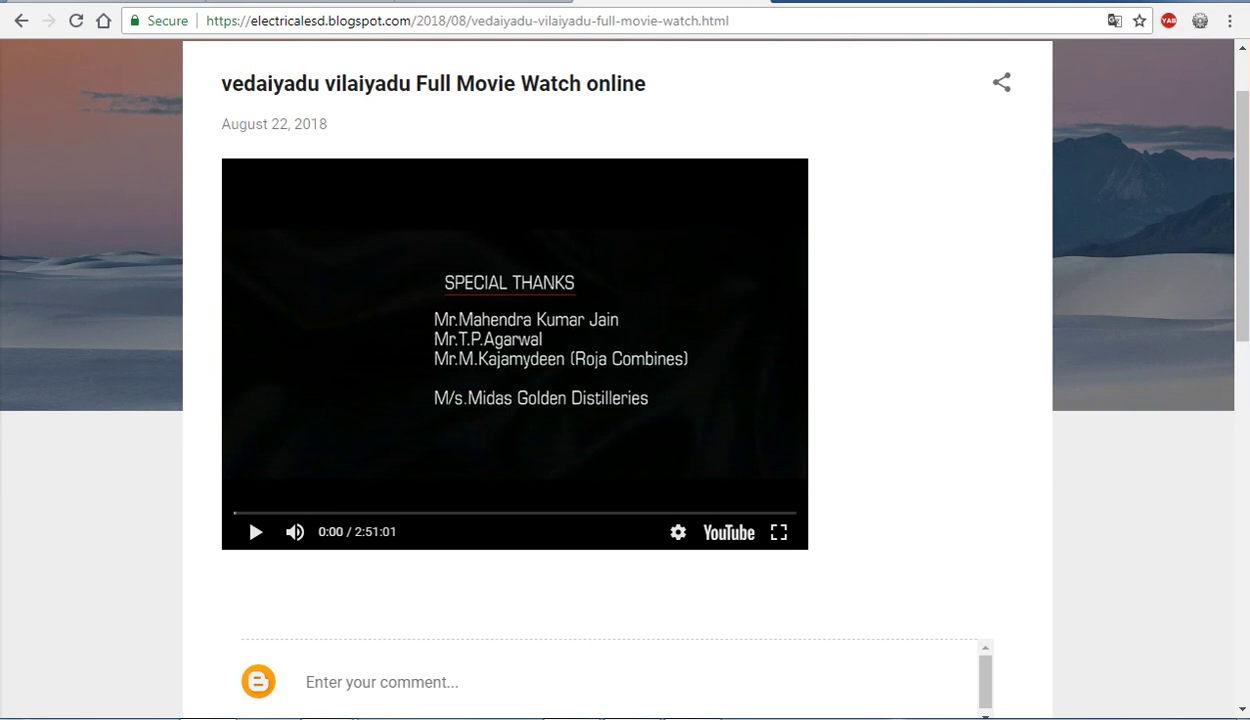
click(731, 3)
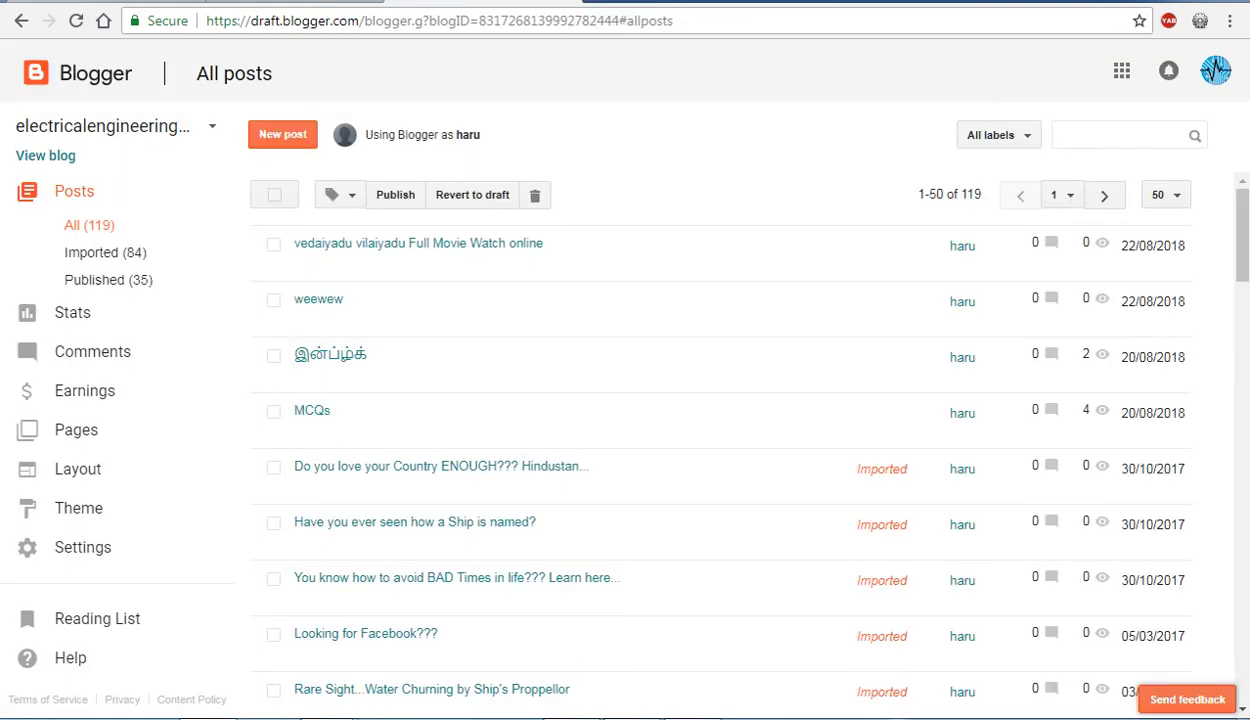